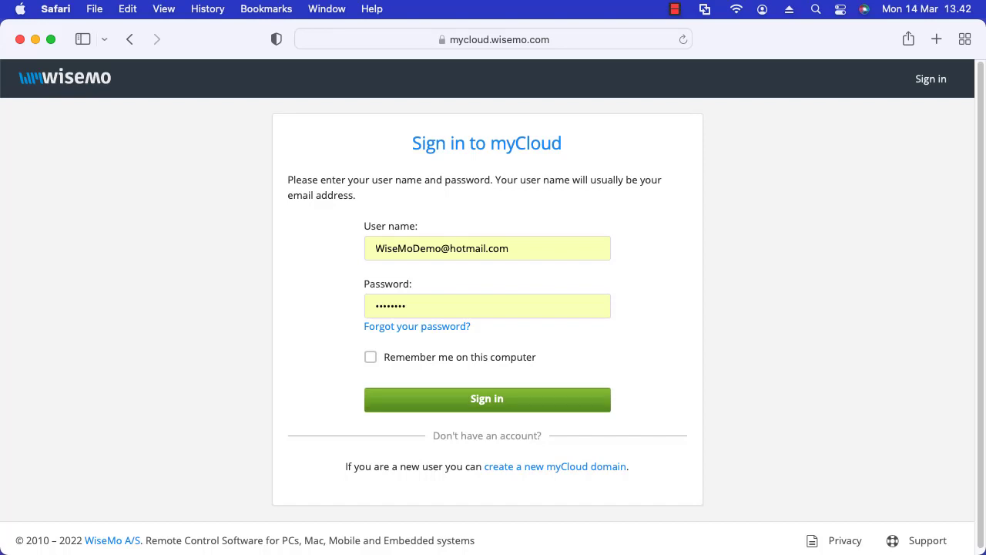
- Sign in to myCloud with the filled-in credentials and open the macOS Host download page from the Host configurations
key(Return)
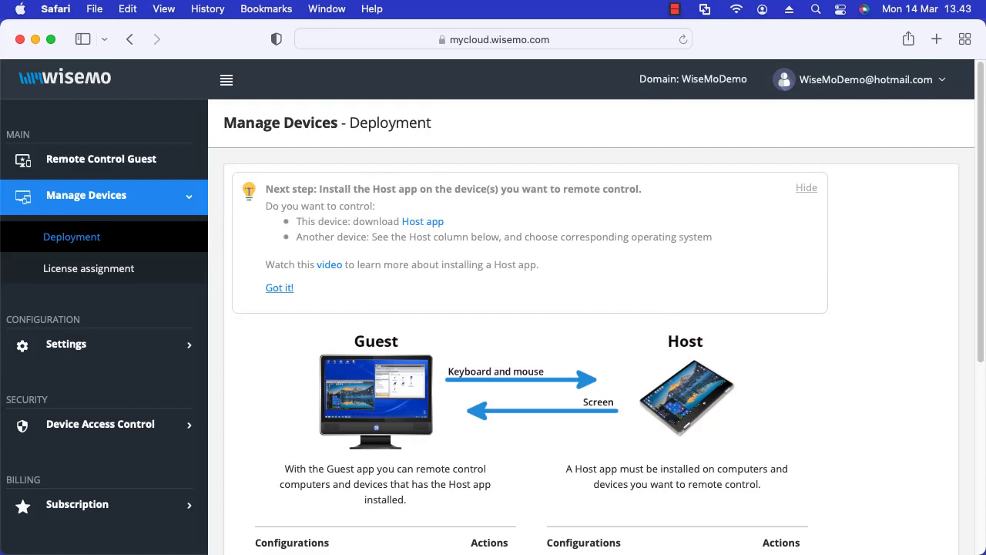
scroll(591, 308, down, 4)
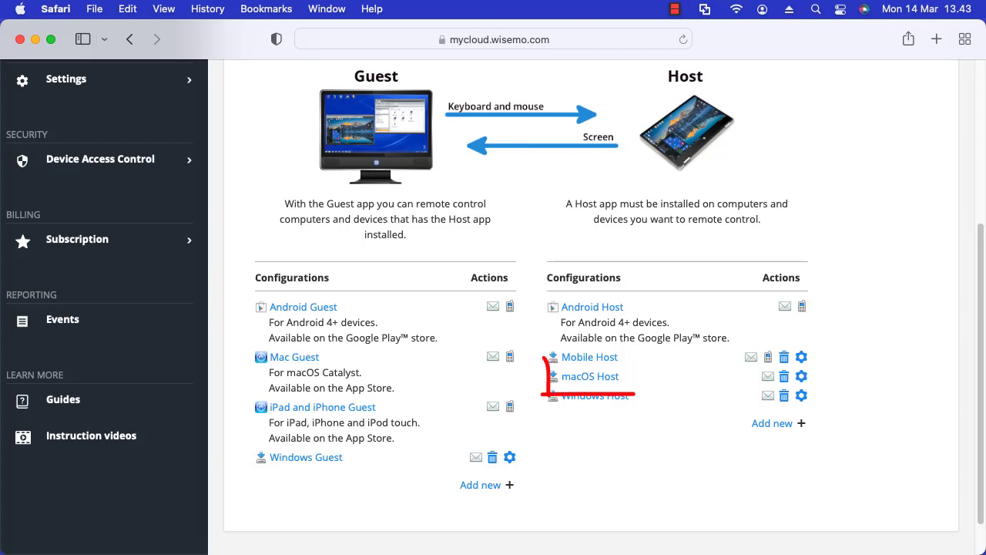
click(590, 377)
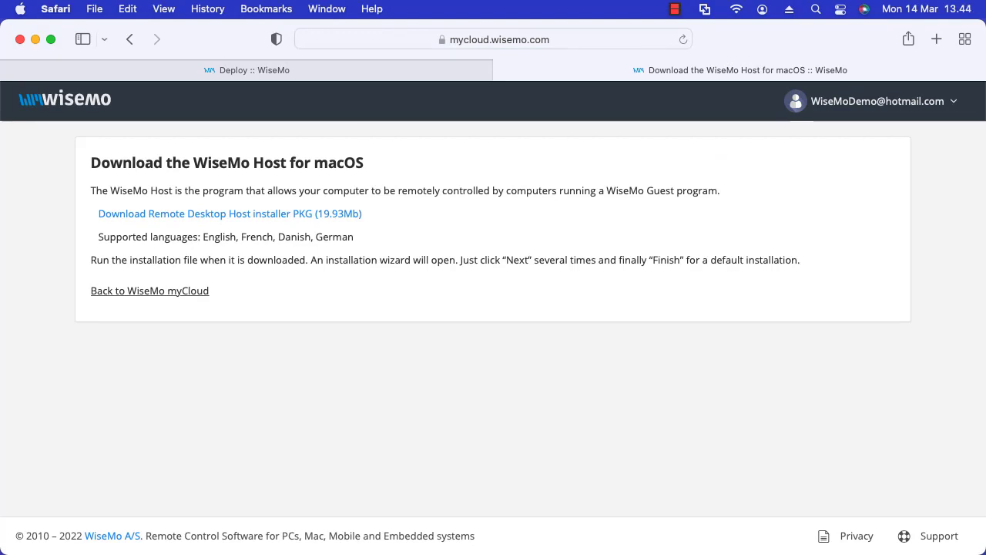
- Download the Remote Desktop Host installer PKG and launch the downloaded WsmHostMac.pkg
click(229, 214)
click(880, 39)
double_click(822, 113)
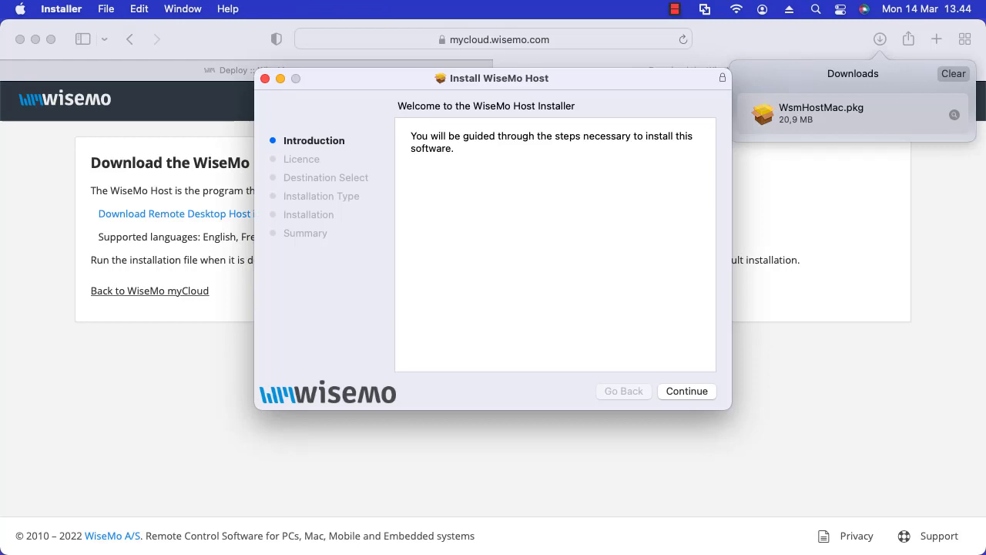
- Agree to the WiseMo Host licence terms in English and accept Macintosh HD as the install destination
key(Return)
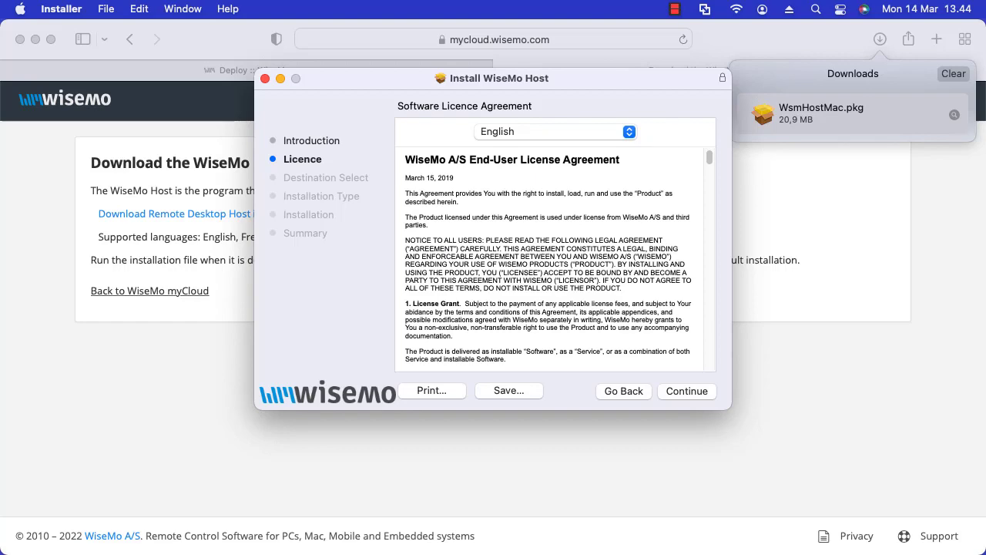
key(Return)
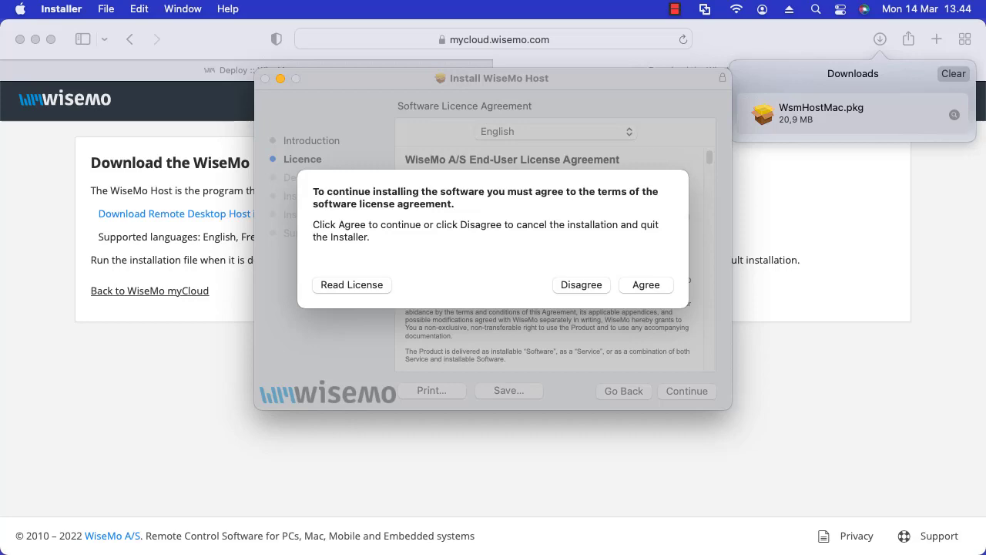
key(Return)
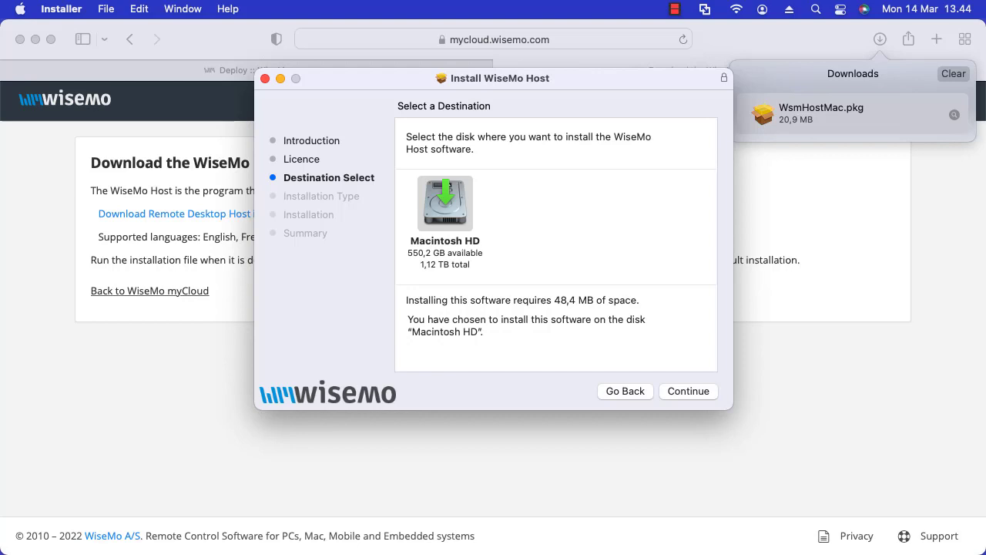
key(Return)
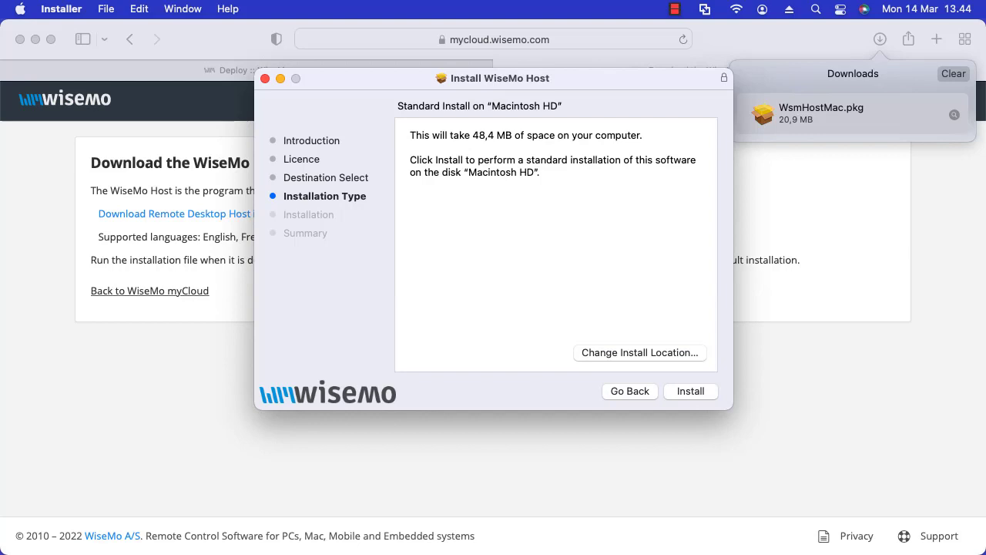
- Start the standard WiseMo Host installation and authorize it with the Mac account password
key(Return)
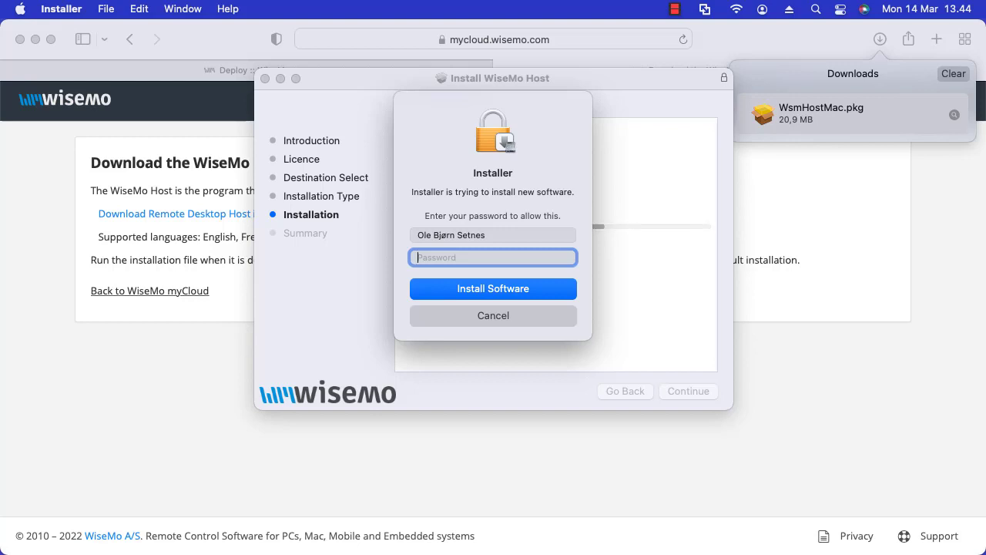
text(••••)
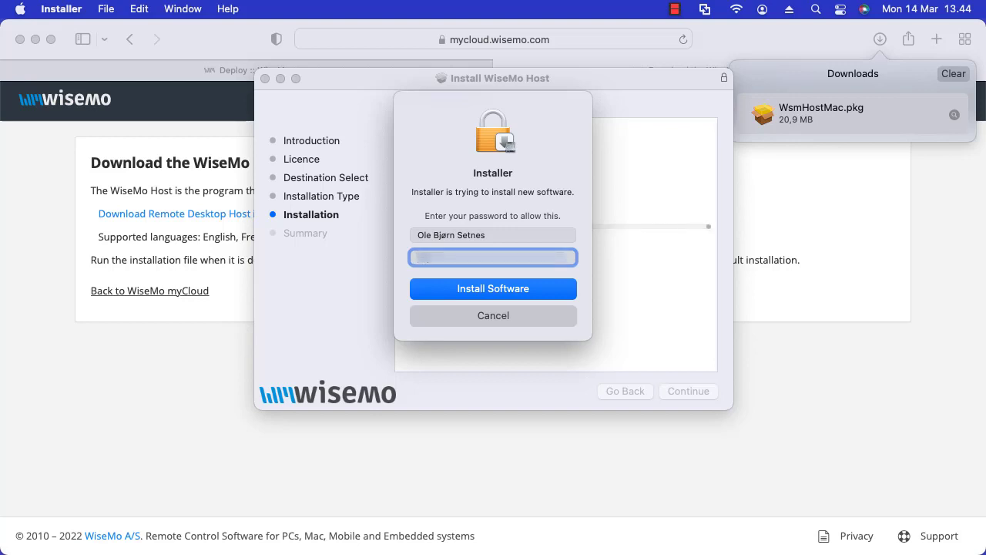
text(••)
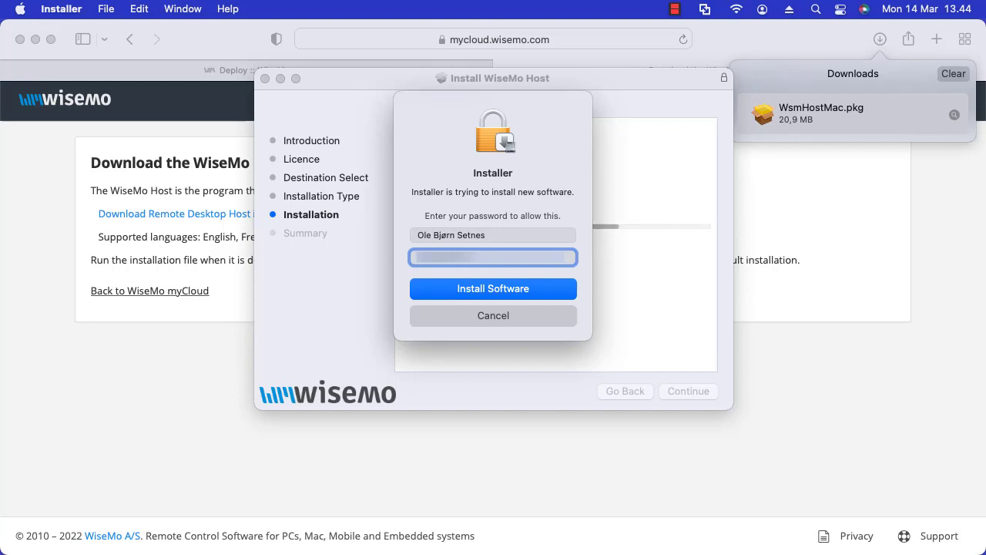
key(Return)
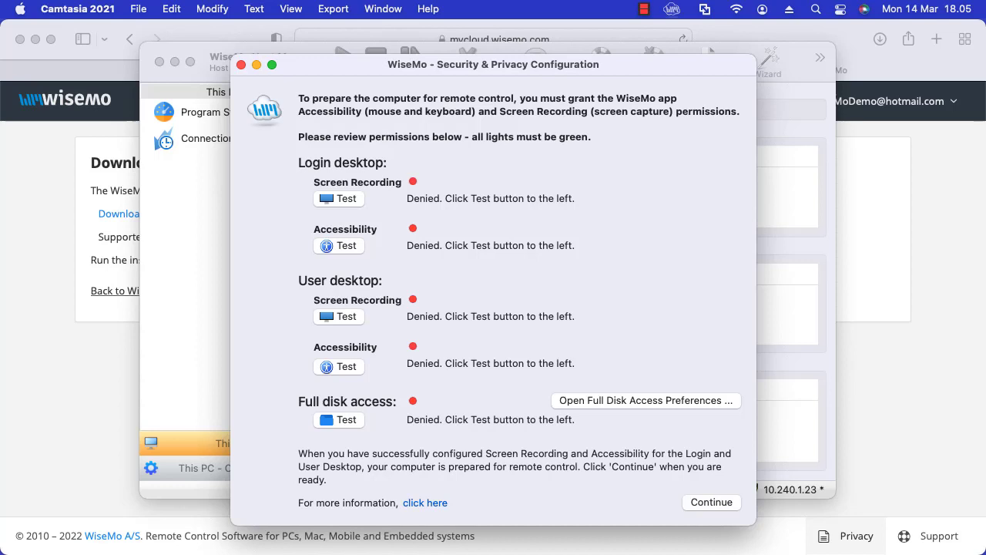
- Test the login desktop's Screen Recording permission and unlock the Security & Privacy preferences with the account password
click(339, 197)
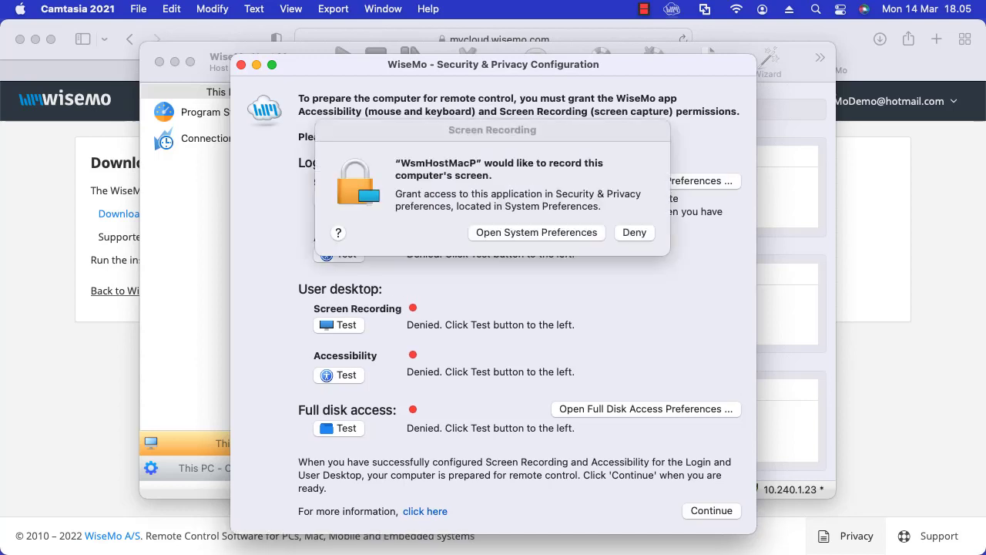
click(536, 232)
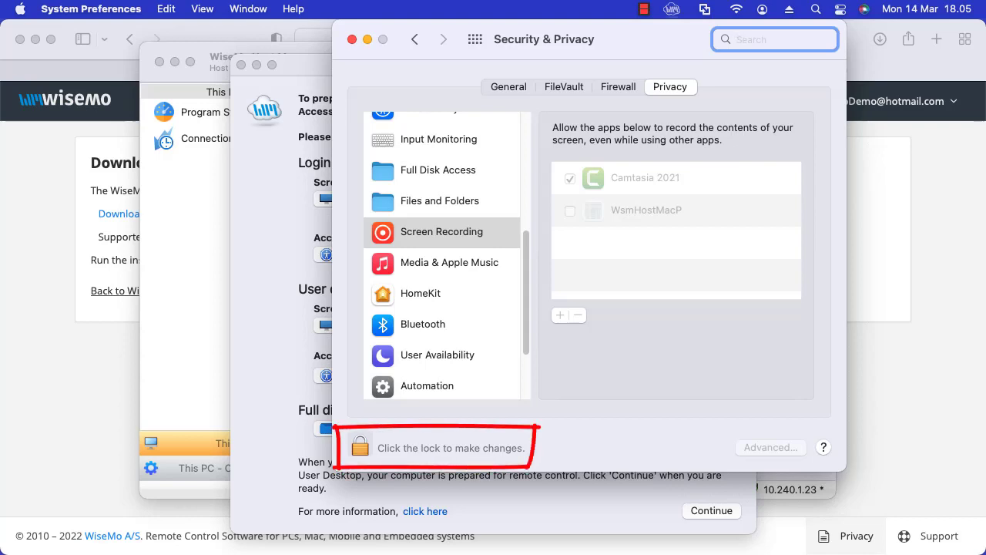
click(359, 446)
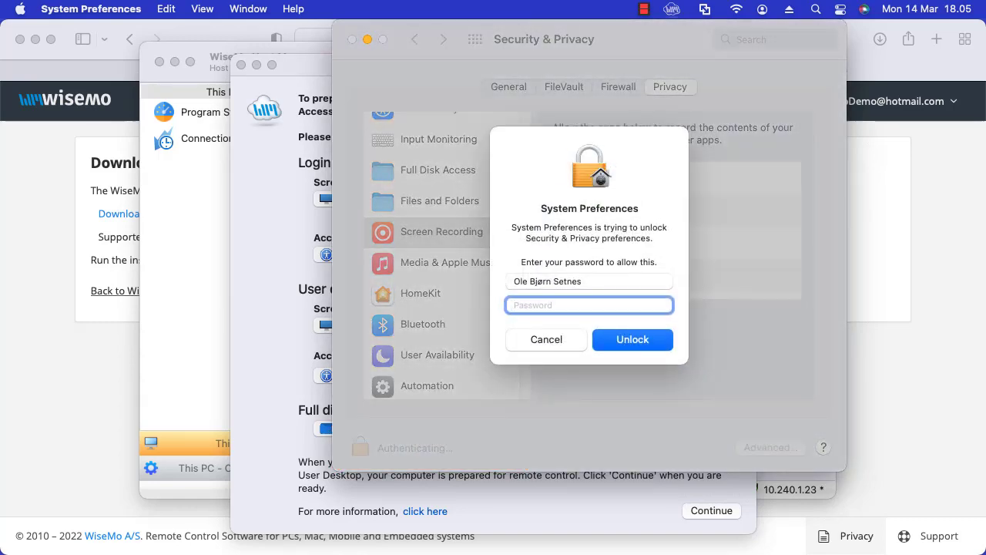
text(******)
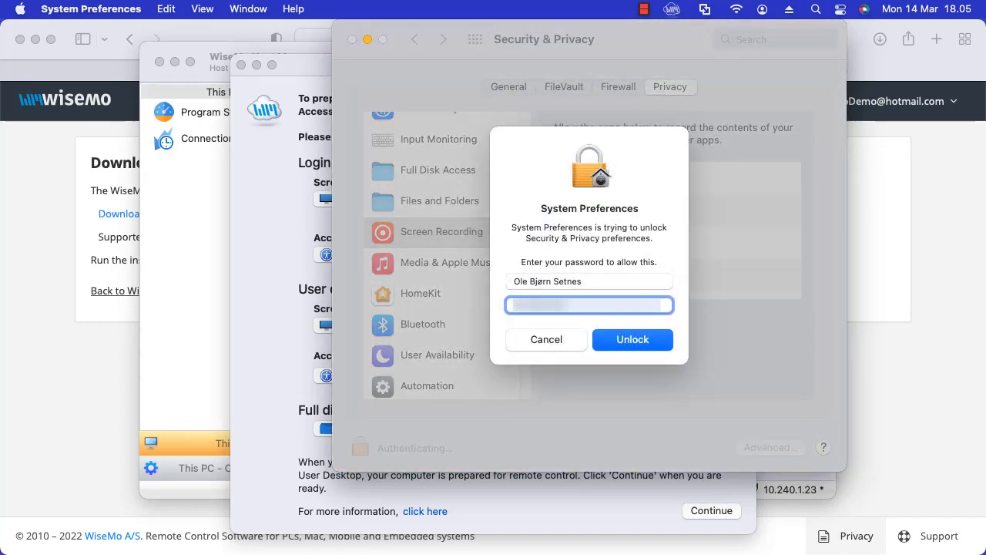
key(Return)
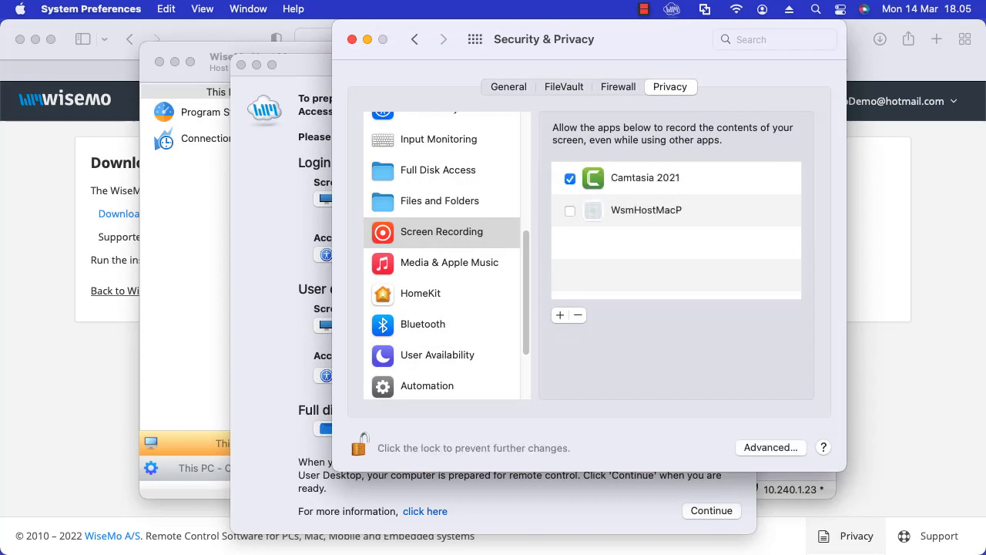
- Allow WsmHostMacP to record the screen, postpone quitting it, and retest Screen Recording for the login desktop
click(570, 210)
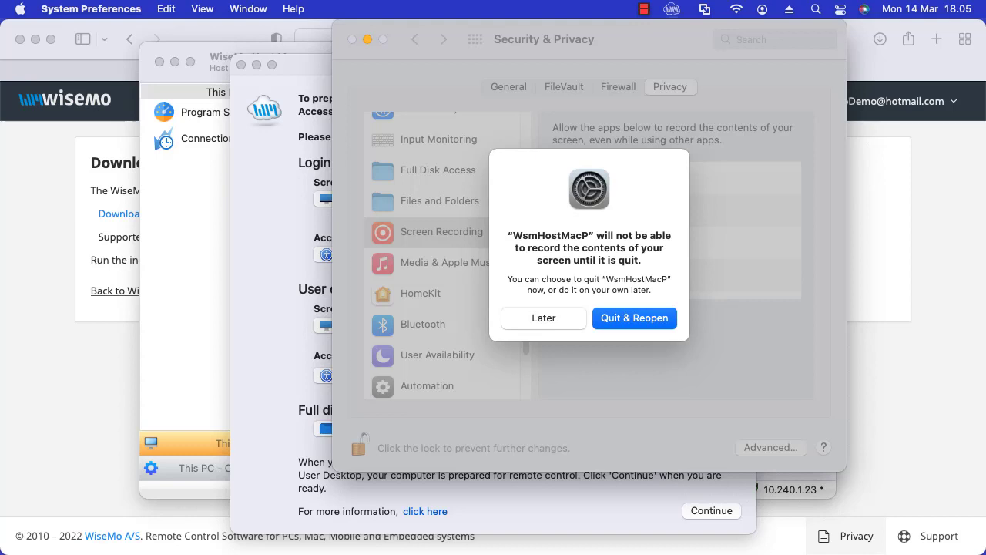
click(544, 318)
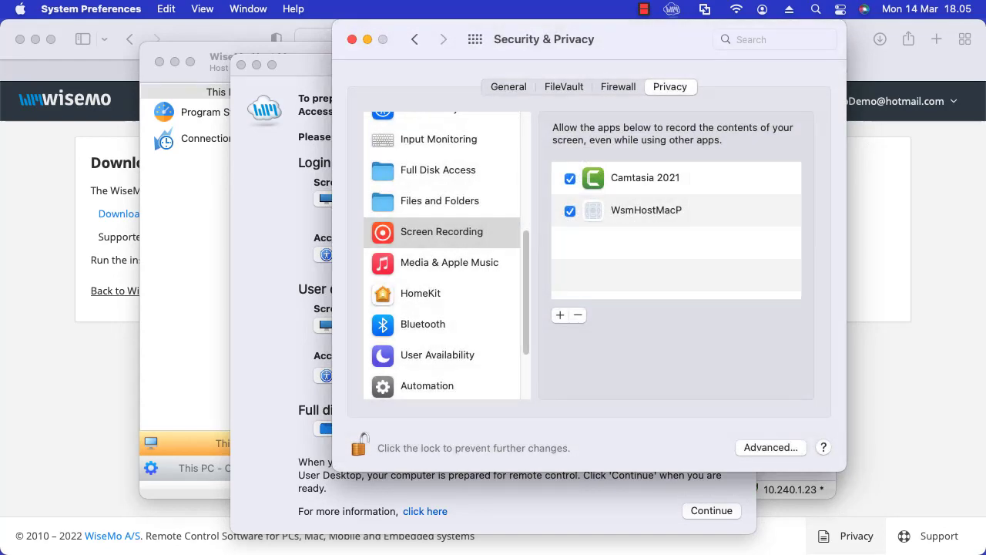
click(285, 200)
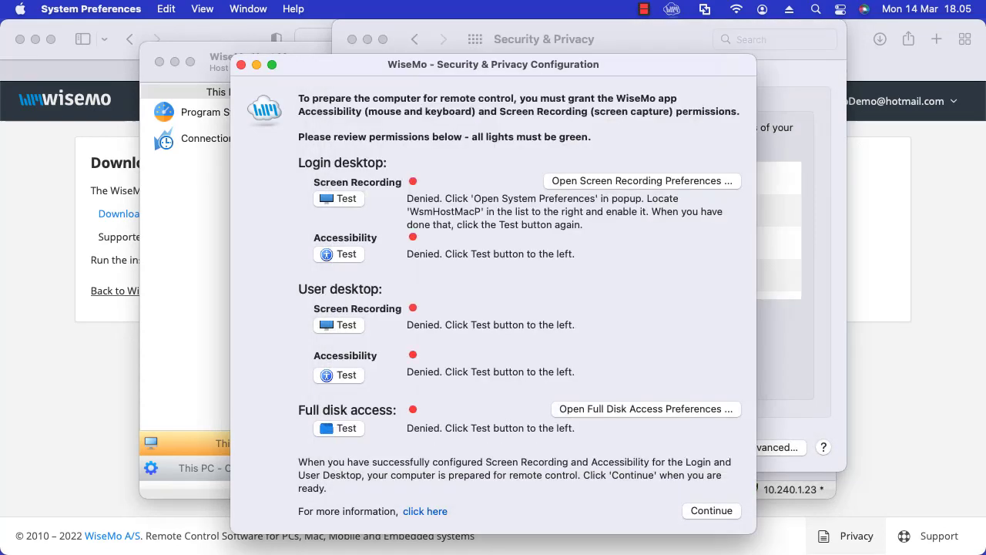
click(339, 198)
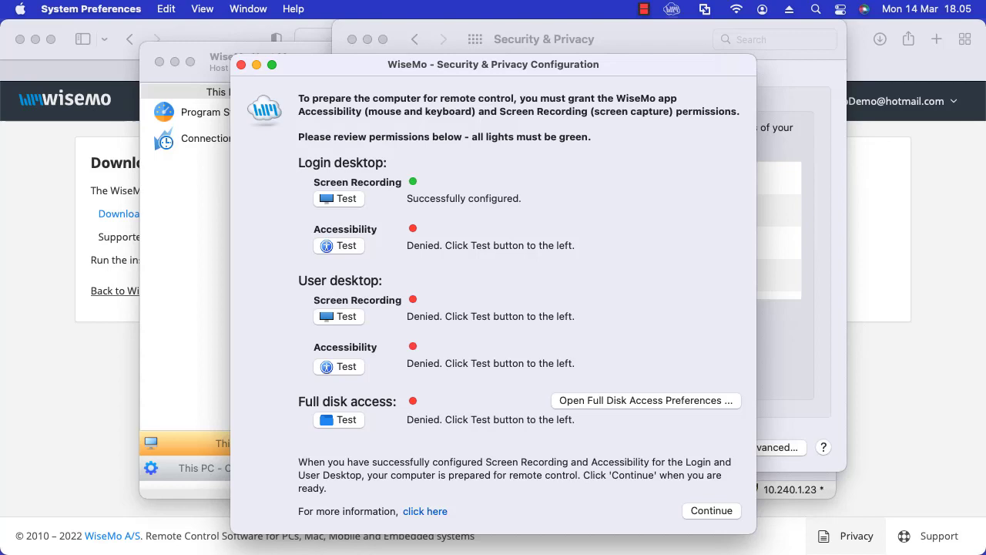
- Grant WsmHostMacP Accessibility access for the login desktop and retest that permission
click(339, 245)
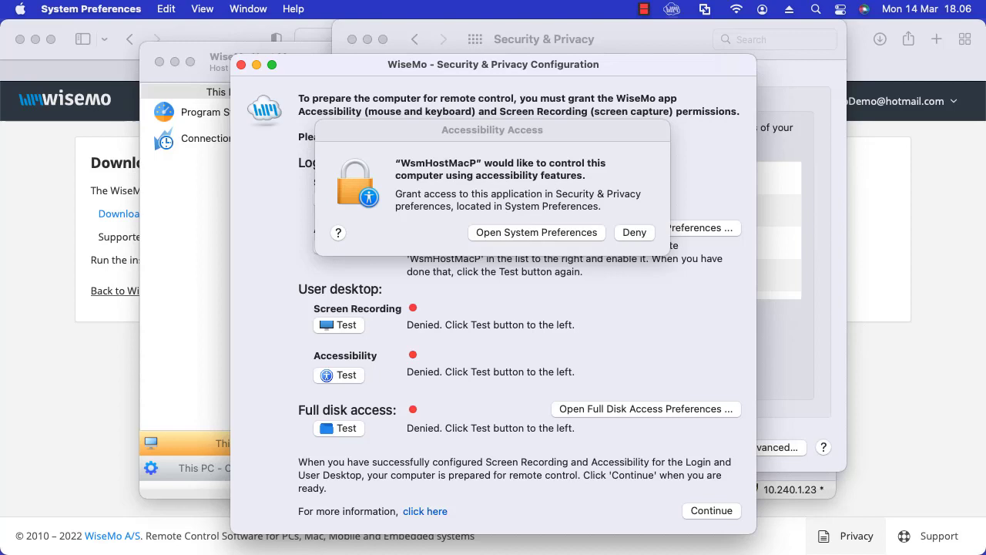
click(536, 233)
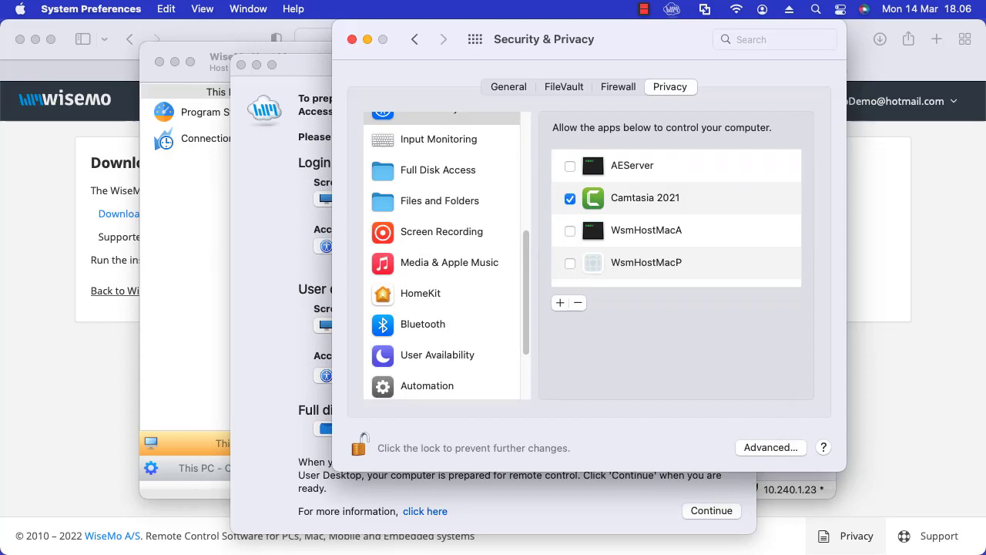
click(570, 264)
click(284, 246)
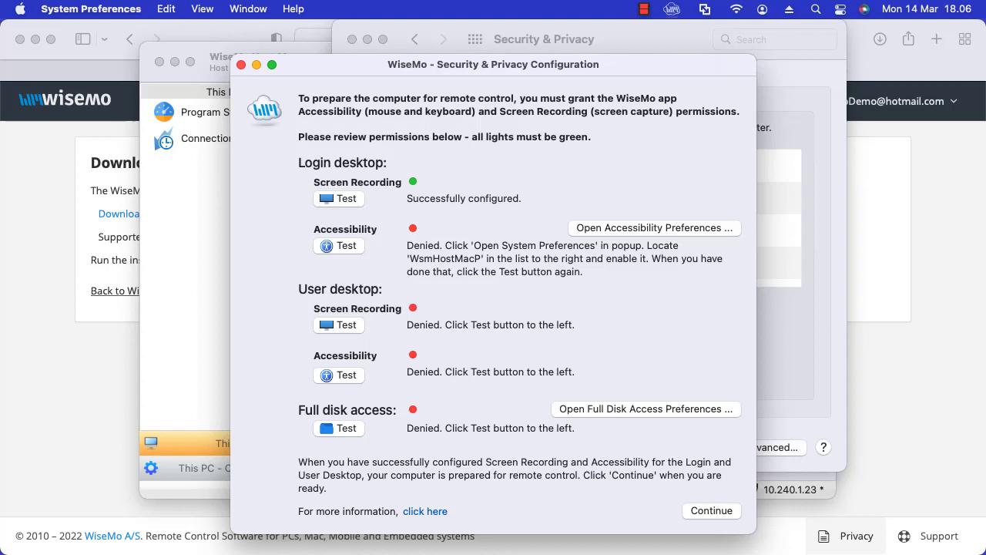
click(339, 245)
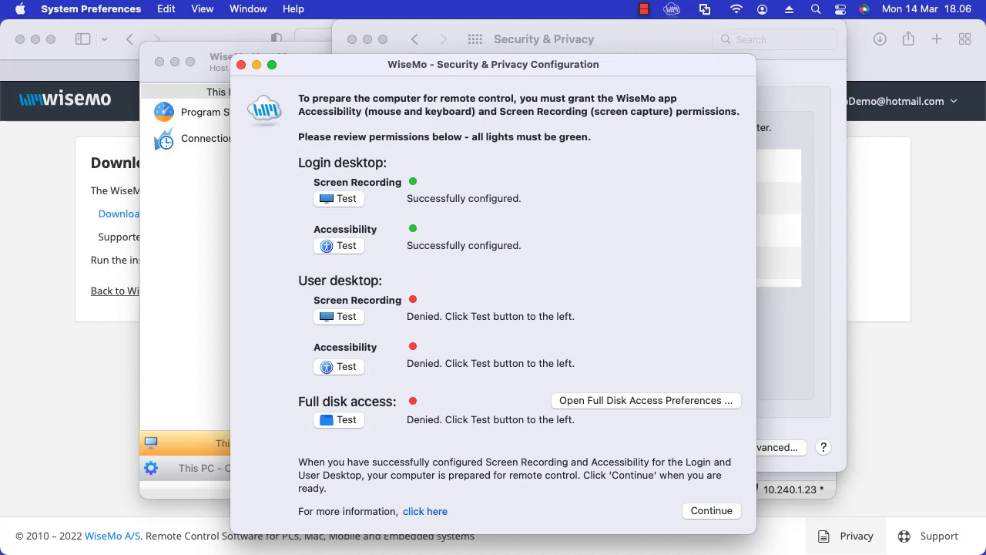
- Grant WsmHostMacA Screen Recording access for the user desktop and retest that permission
click(338, 317)
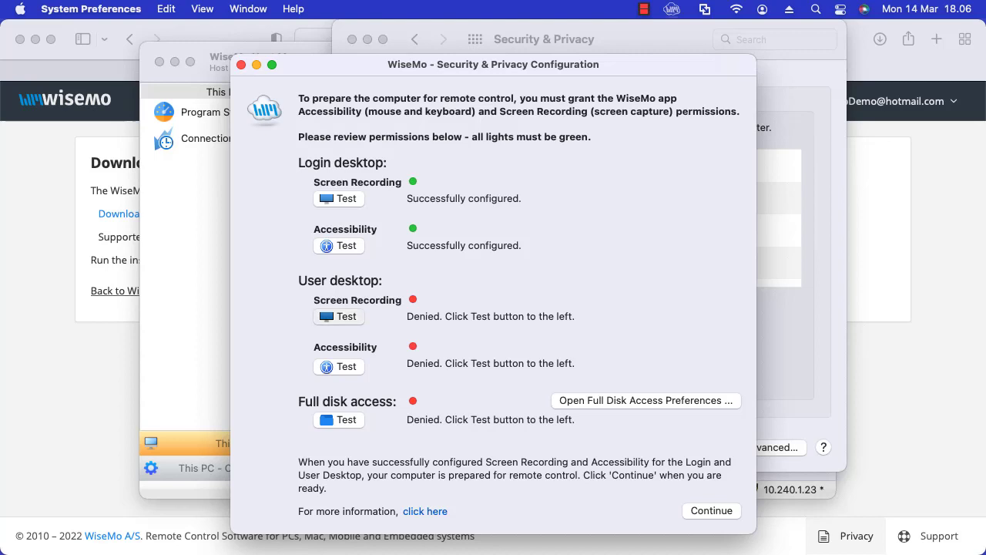
click(537, 233)
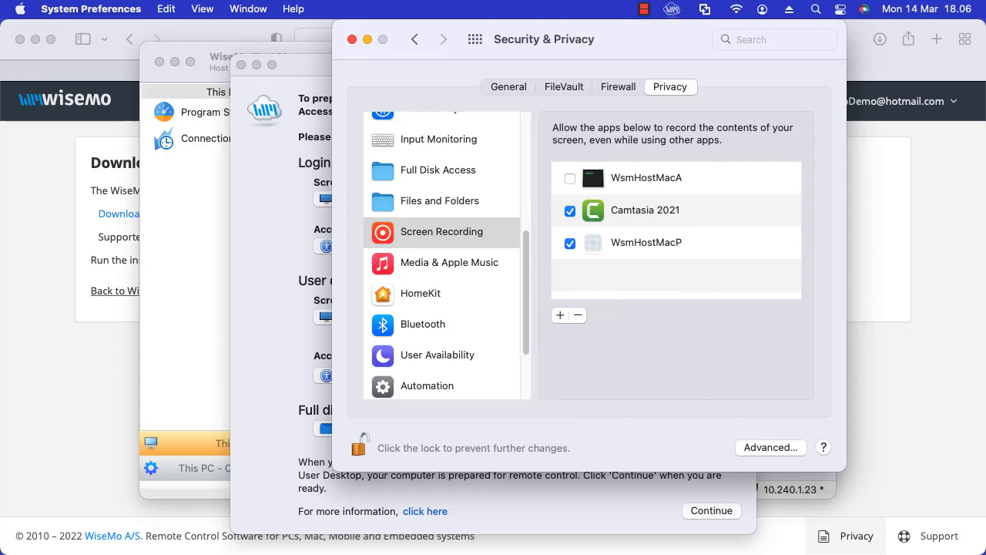
click(570, 178)
click(282, 301)
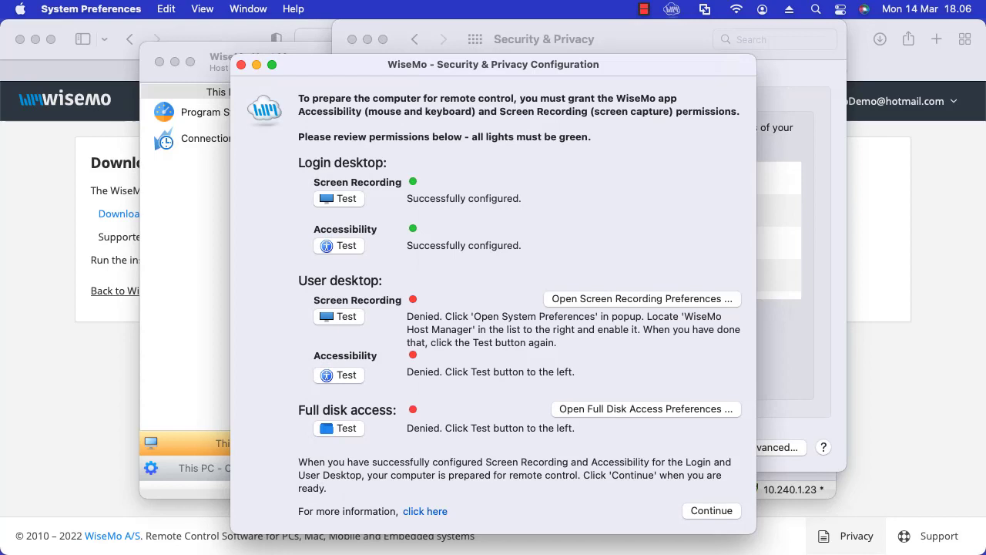
click(339, 316)
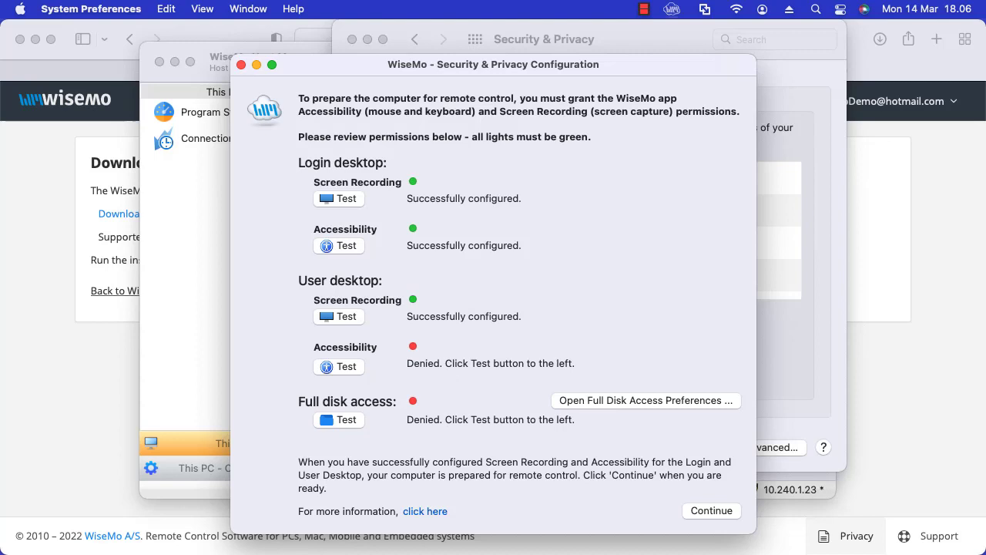
- Grant WsmHostMacA Accessibility access for the user desktop and retest that permission
click(339, 366)
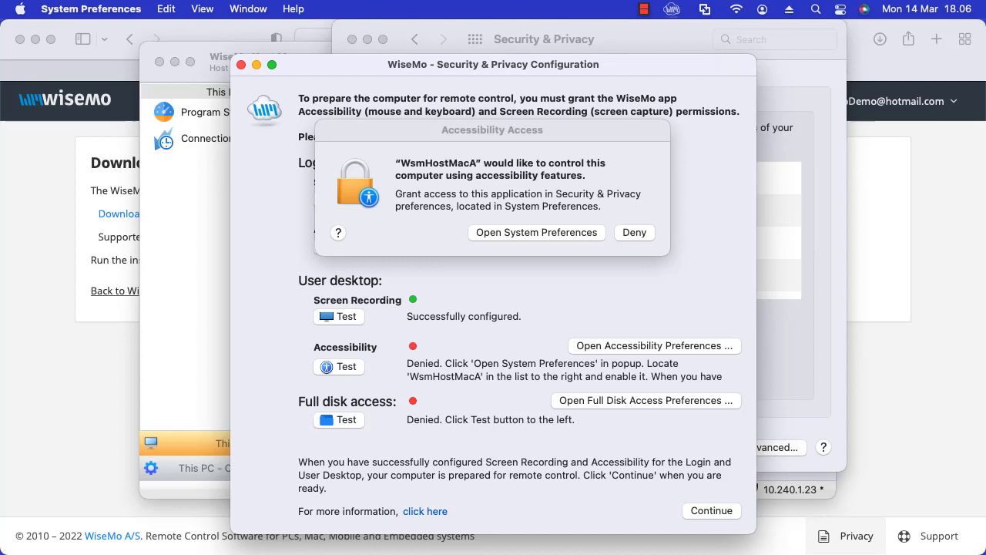
click(536, 232)
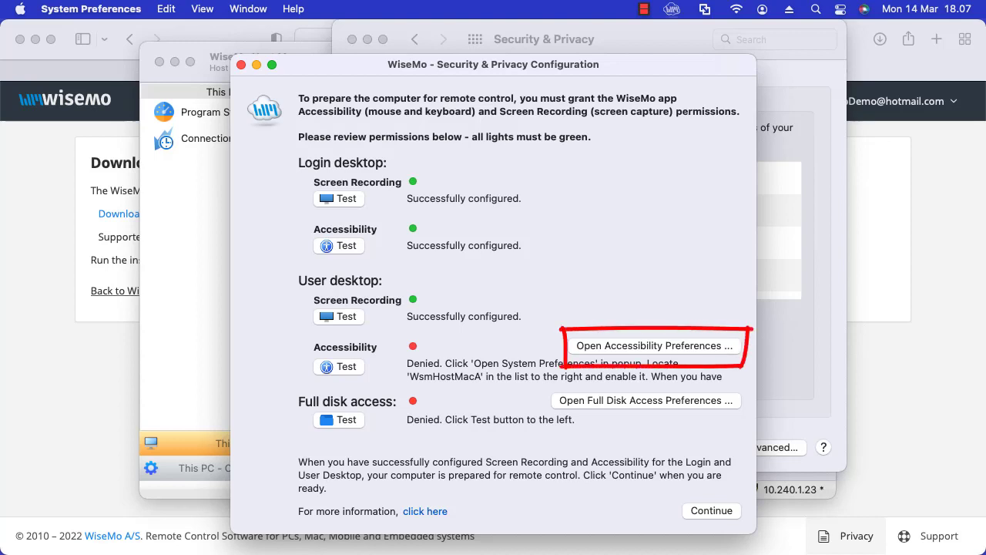
click(654, 346)
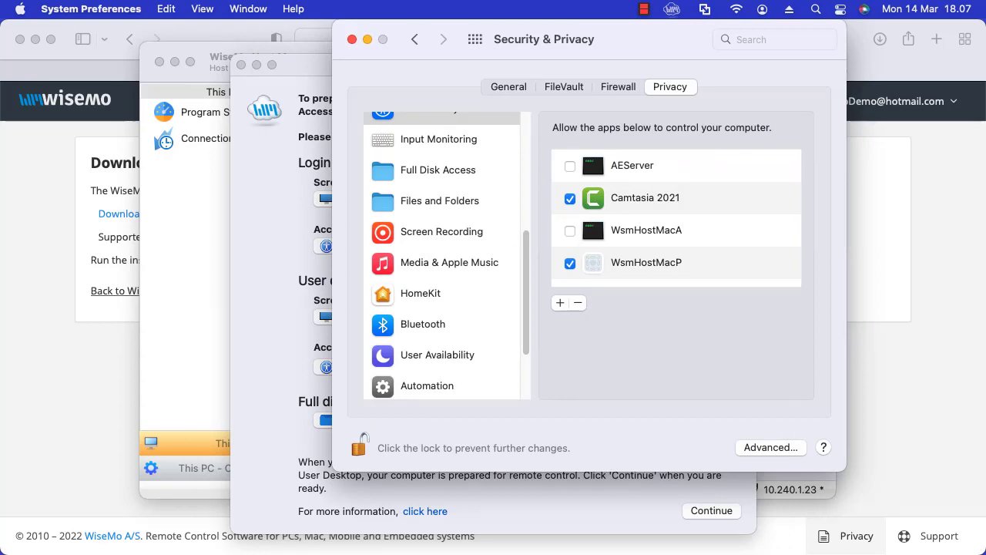
click(570, 231)
click(286, 347)
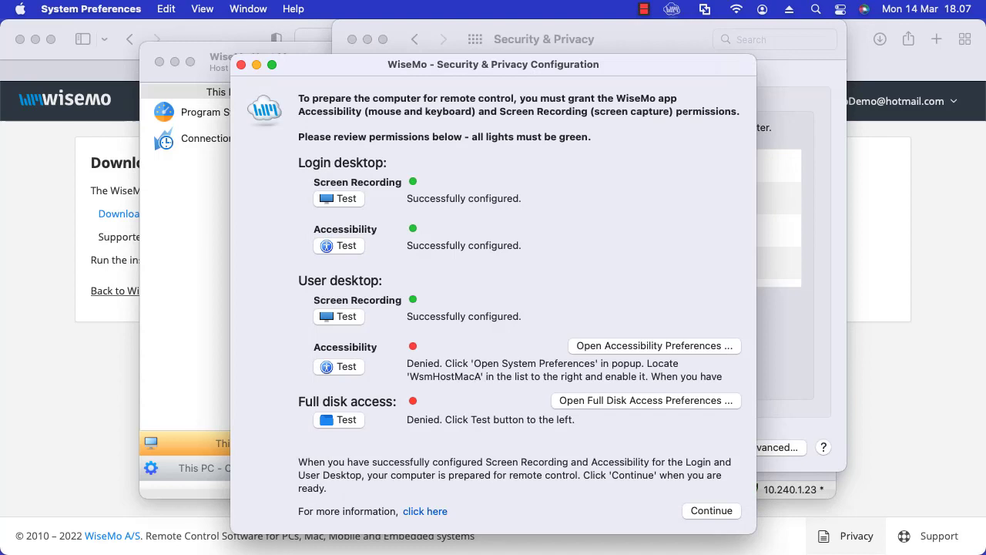
click(339, 366)
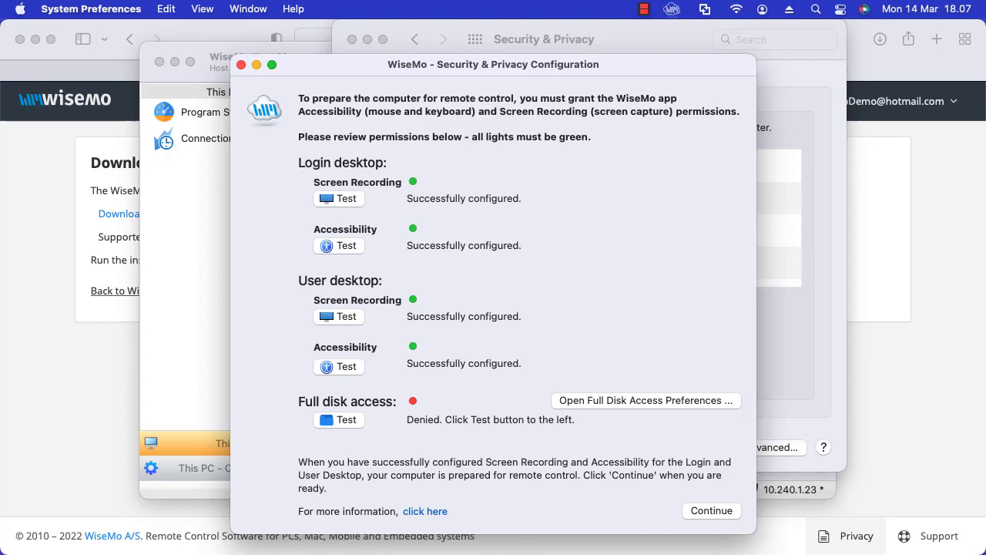
- Grant WiseMo Host Manager Full Disk Access, retest that permission, and finish the Security & Privacy configuration
click(339, 420)
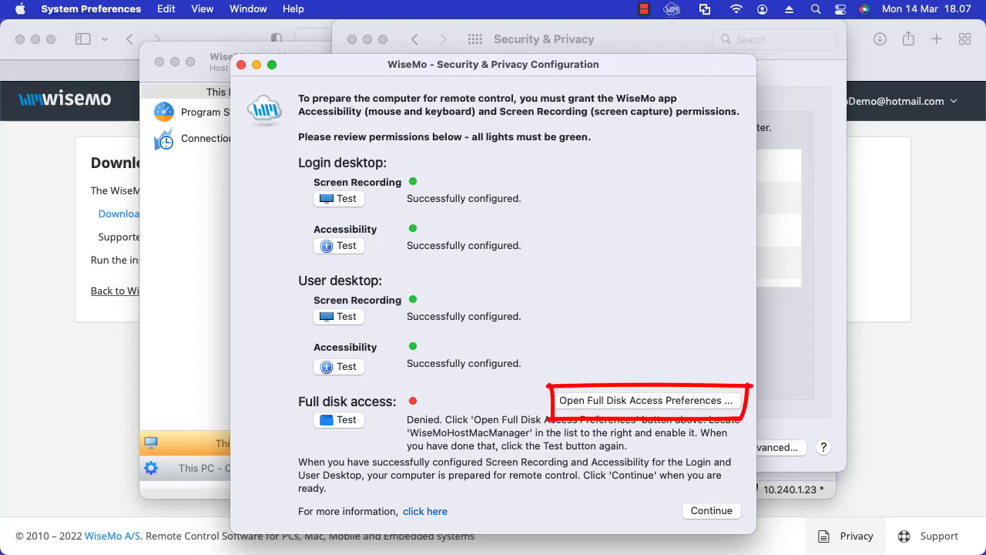
click(646, 400)
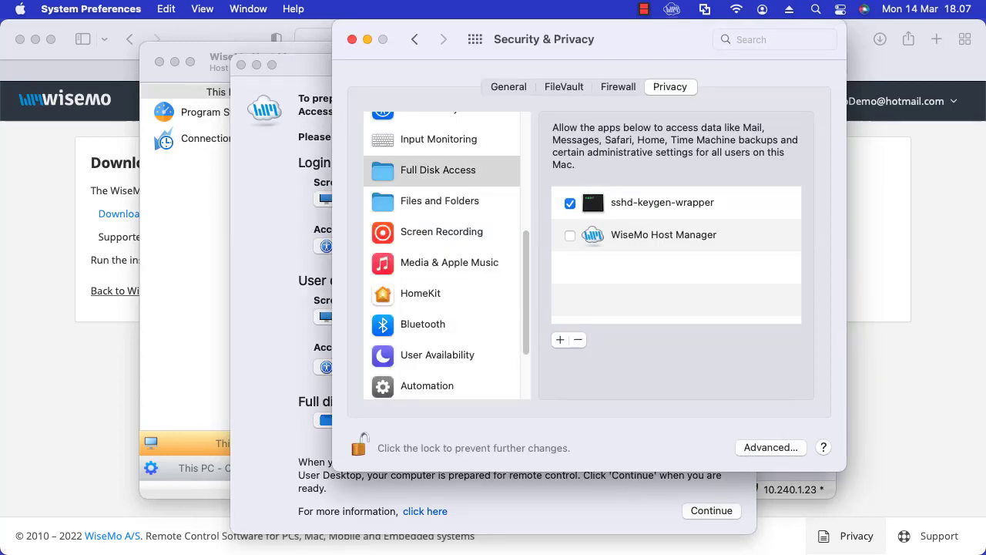
click(570, 236)
click(318, 420)
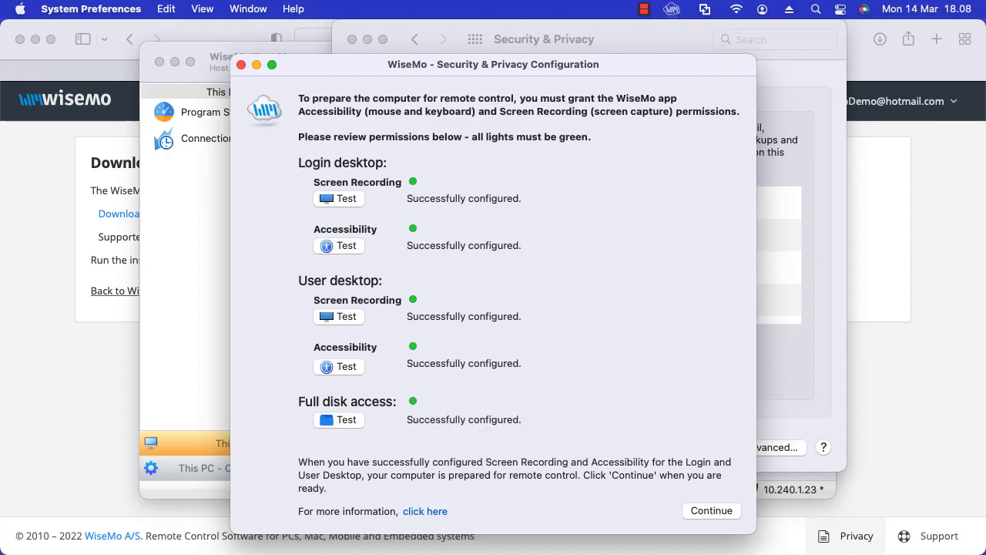
click(712, 511)
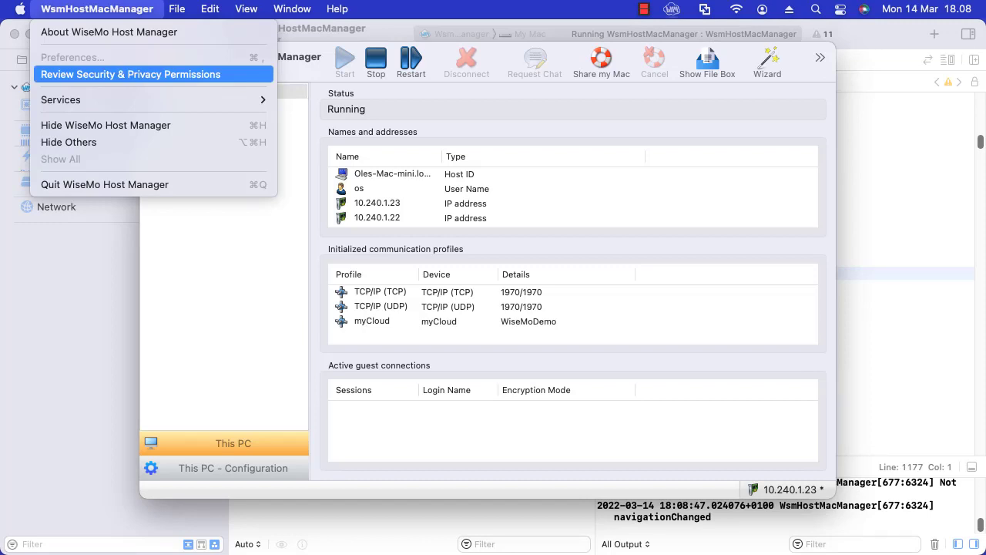
- Review the Host Manager's security and privacy permissions again, and open the Privacy settings under Security & Privacy in System Preferences
key(Return)
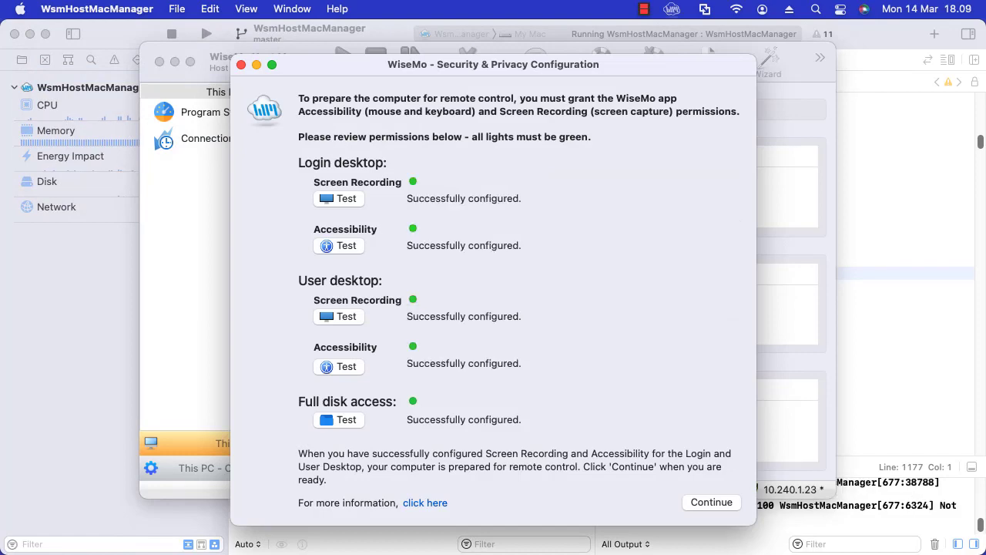
click(711, 502)
mouse_move(725, 532)
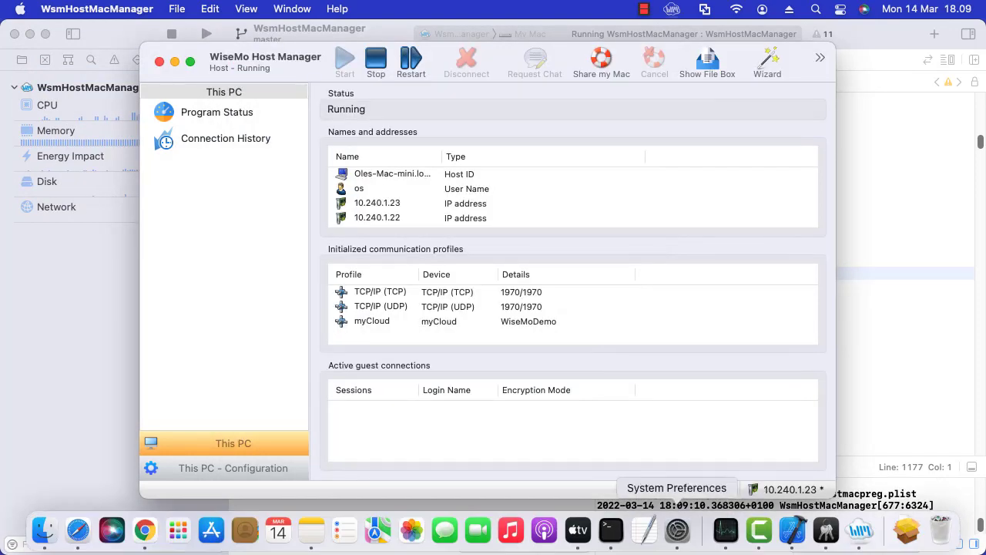
click(677, 530)
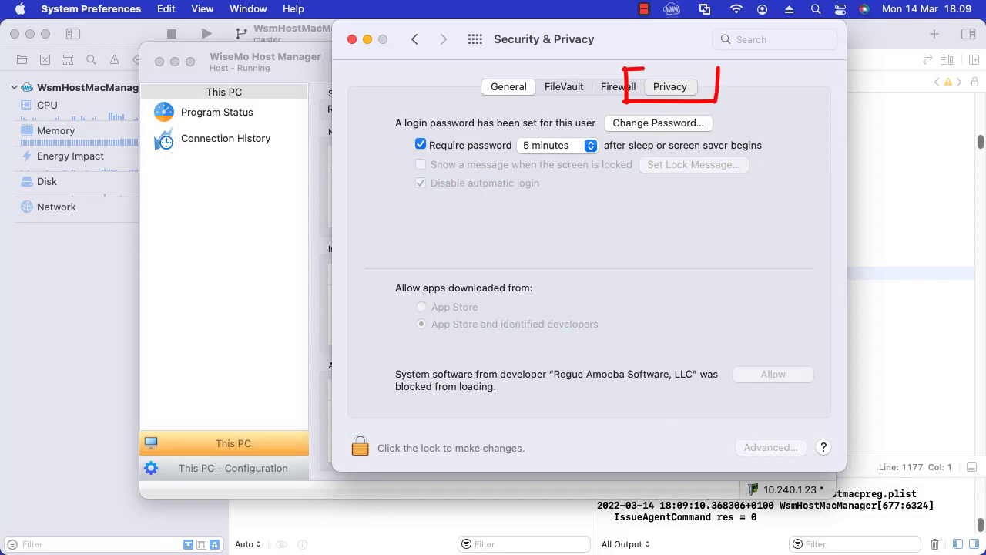
click(670, 87)
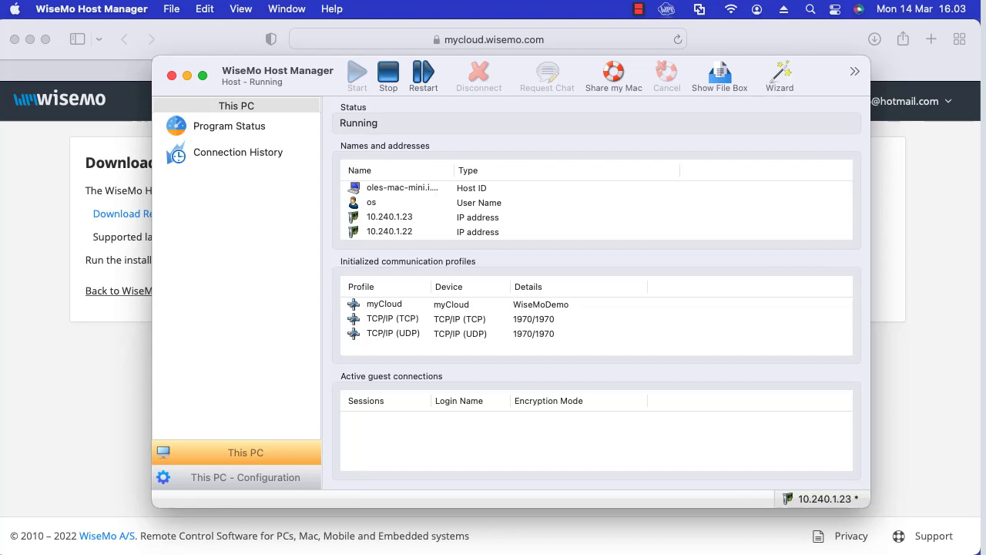
- Check the commands offered by the WiseMo status bar icon and close the Host Manager window
click(666, 8)
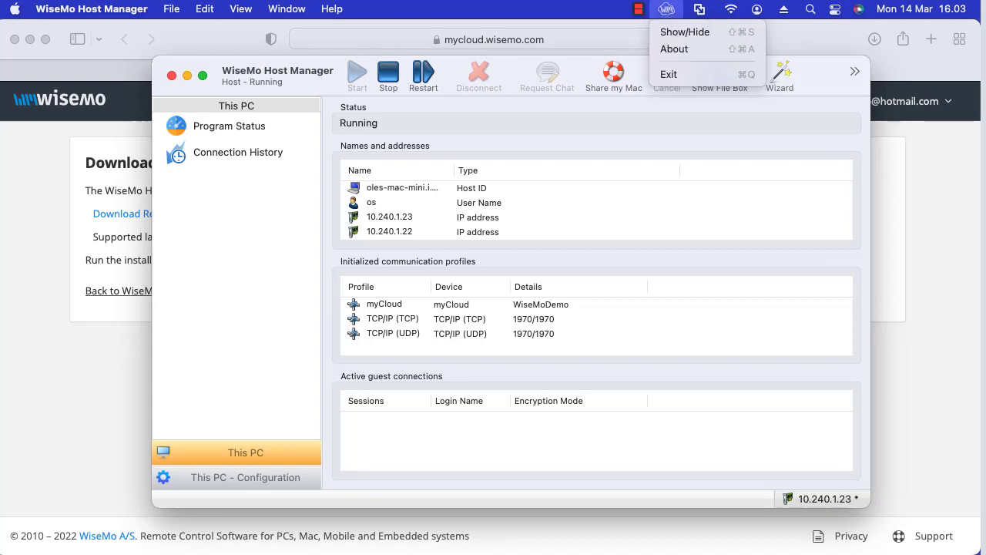
key(Escape)
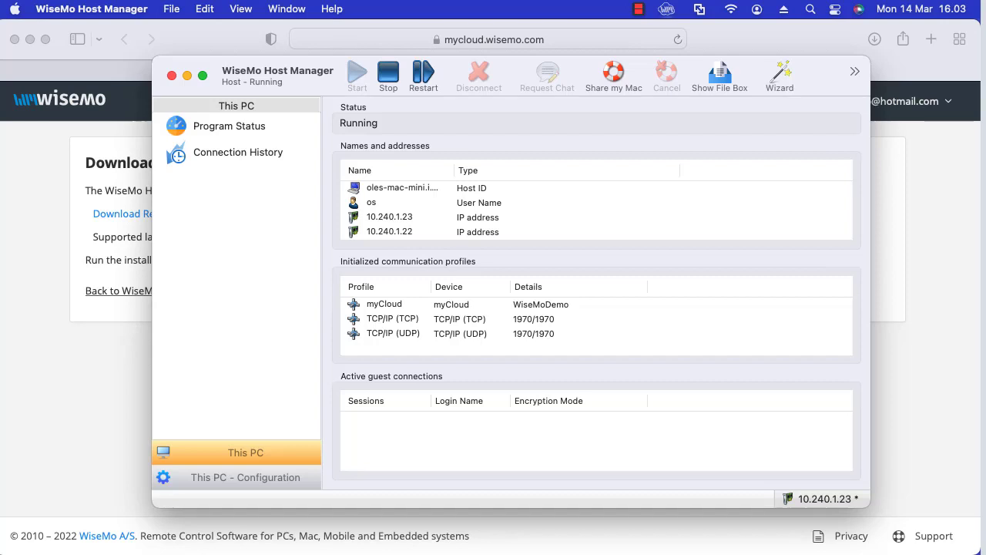
click(172, 75)
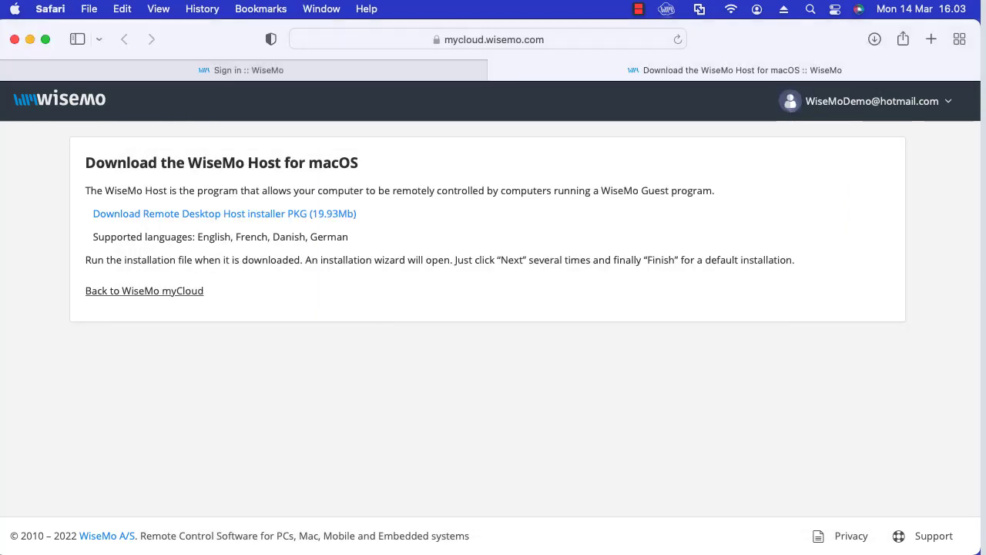
- Sign in to myCloud in Safari with the saved user name and password
click(240, 70)
key(Down)
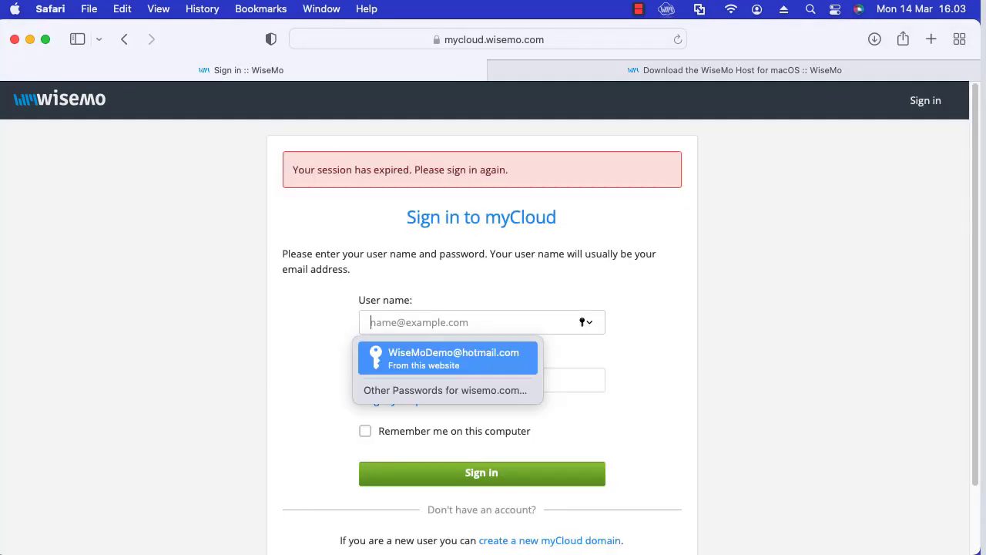
key(Return)
key(Return)
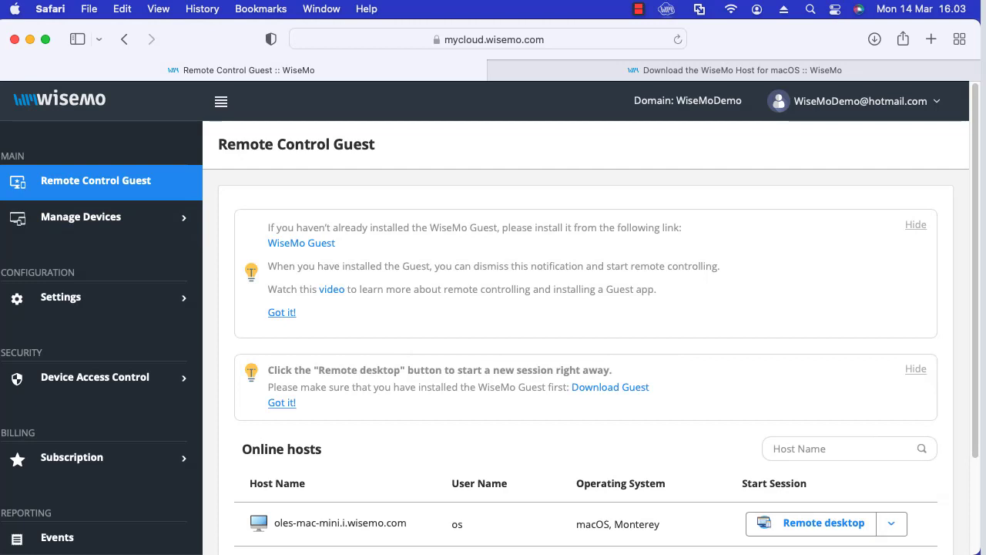
- Check the online hosts in myCloud and open the Access Rules under Device Access Control
scroll(586, 324, down, 2)
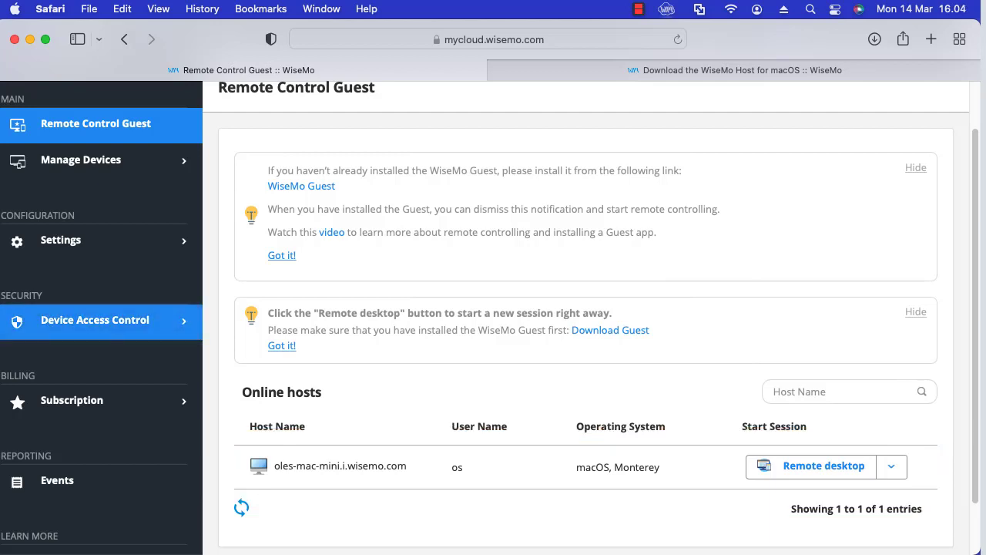
click(94, 320)
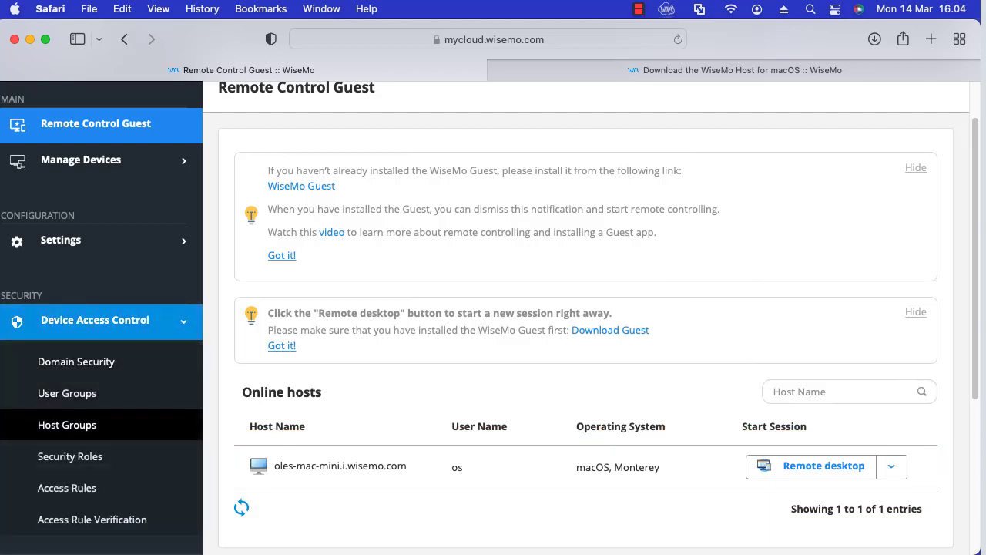
click(67, 487)
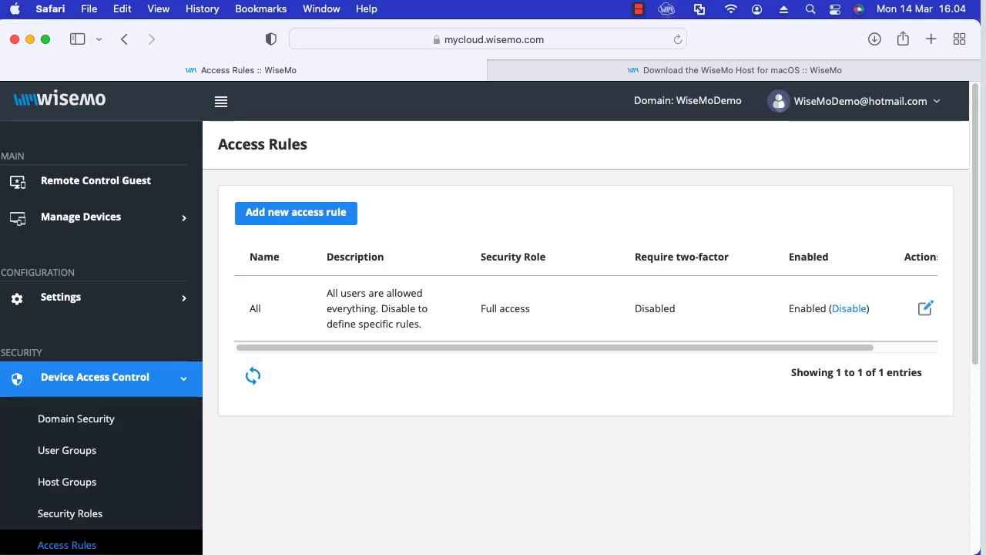
- Show the WiseMo Host Manager window again and view its connection history
click(667, 8)
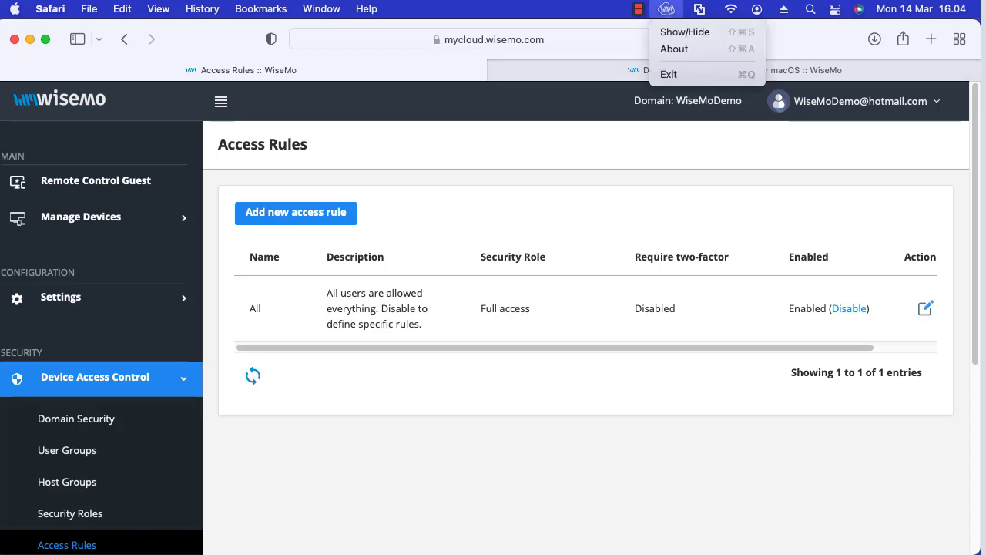
click(682, 30)
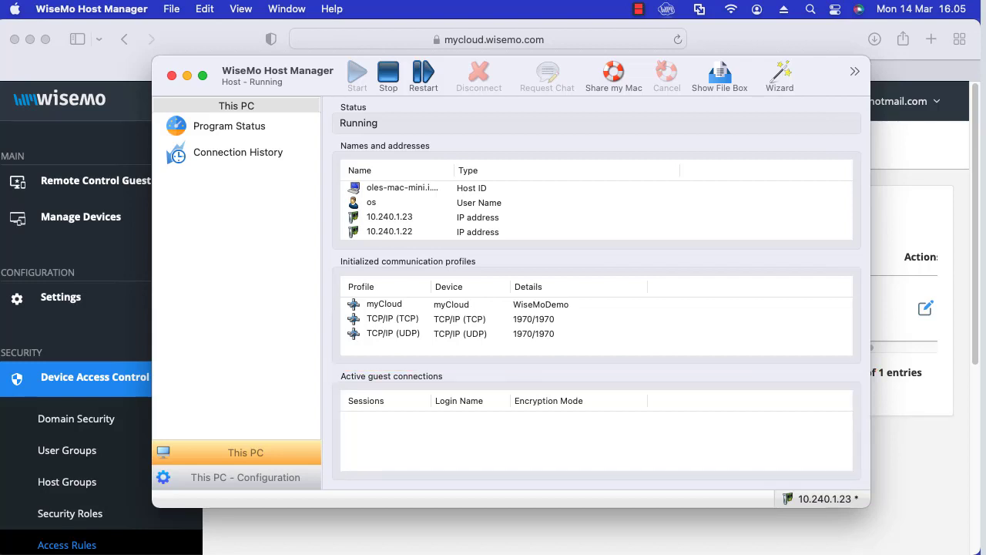
click(237, 152)
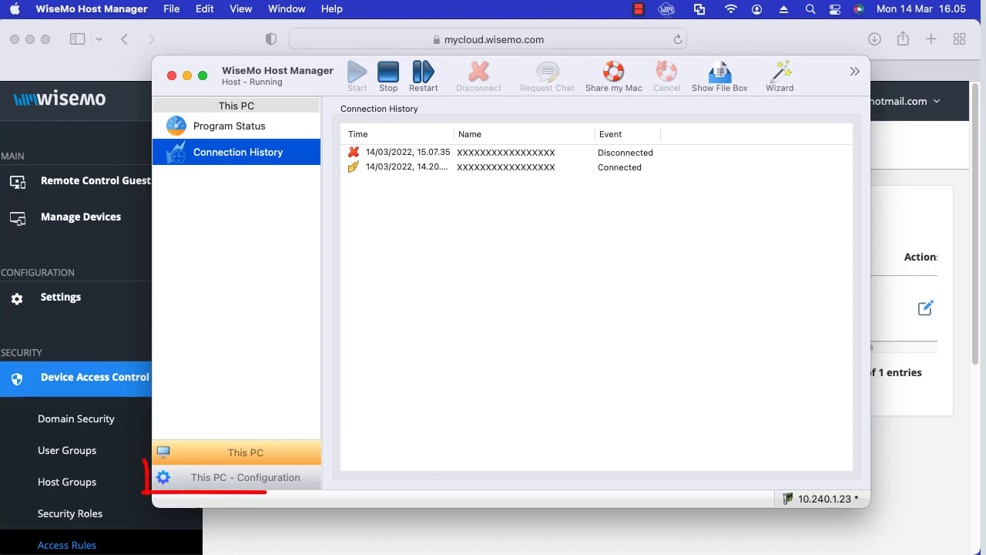
- Turn off Show icon in Dock in the Host's general program options, apply the change, and acknowledge the notice
click(245, 477)
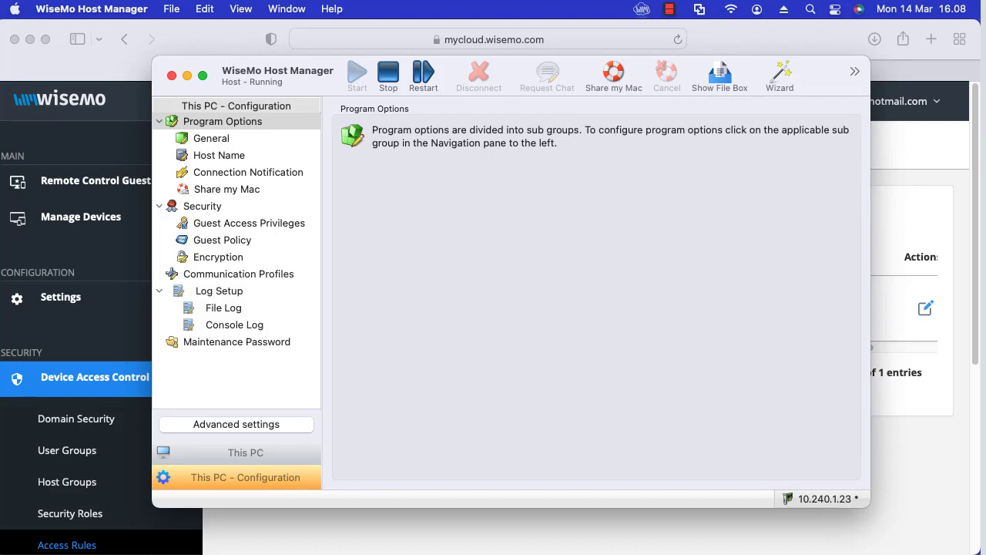
click(211, 138)
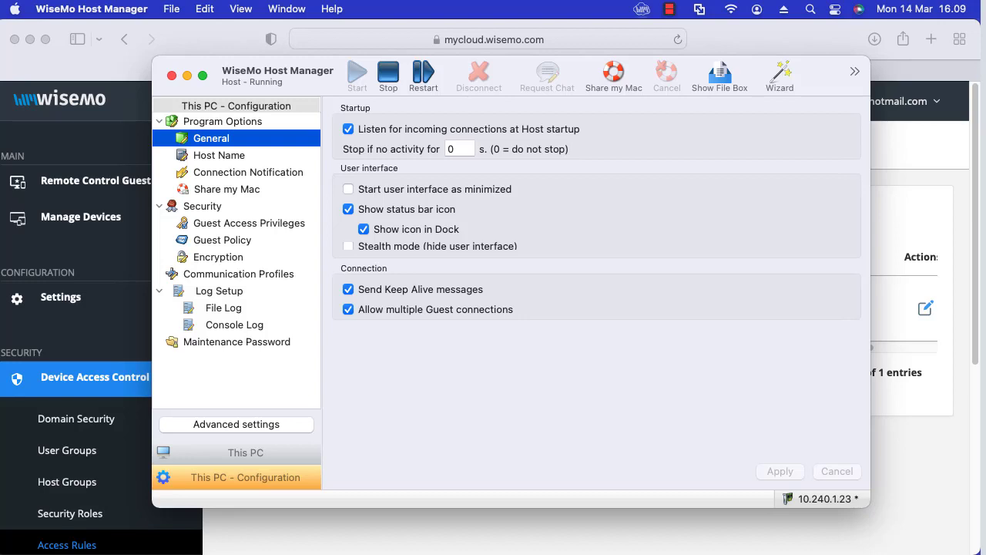
click(364, 229)
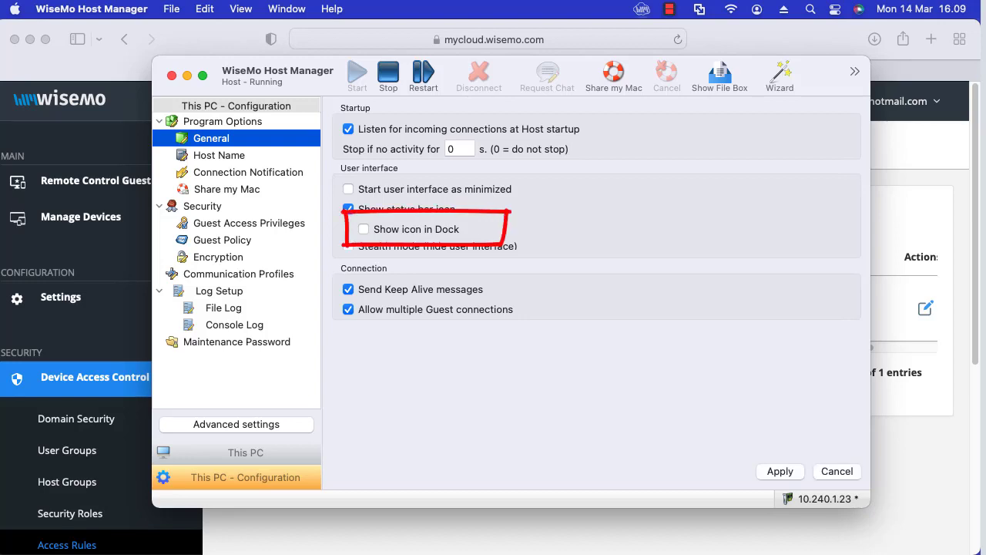
click(779, 471)
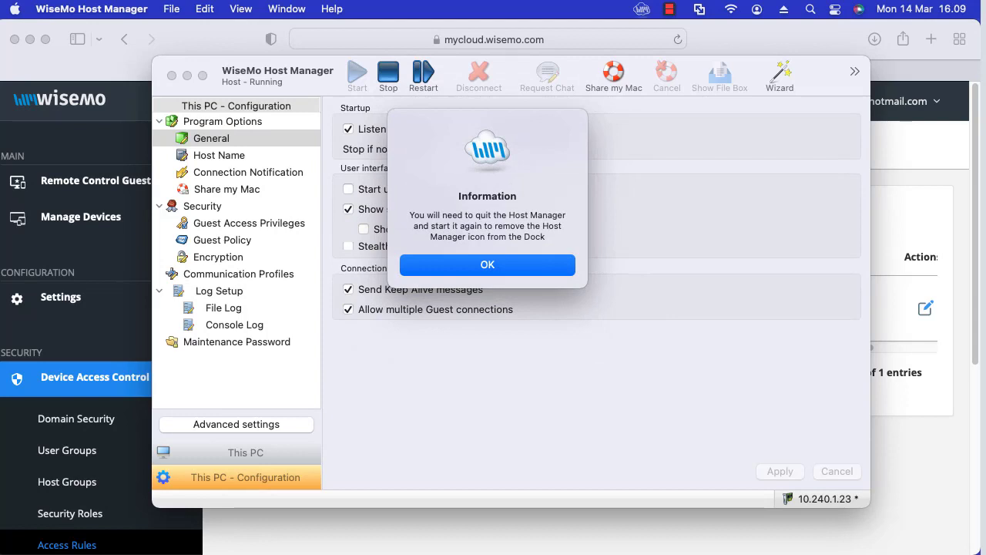
key(Return)
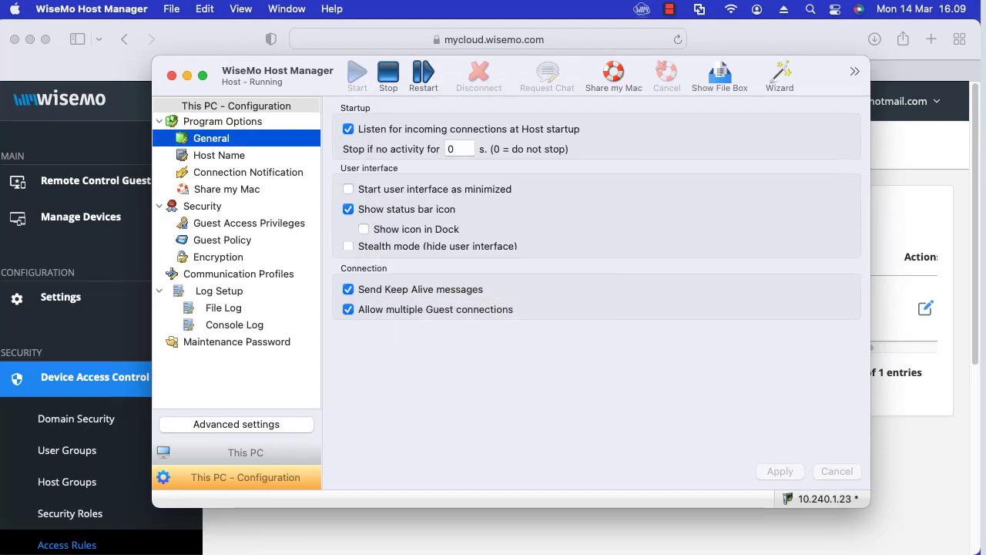
- Quit WiseMo Host Manager and relaunch it from Launchpad
click(642, 9)
click(647, 74)
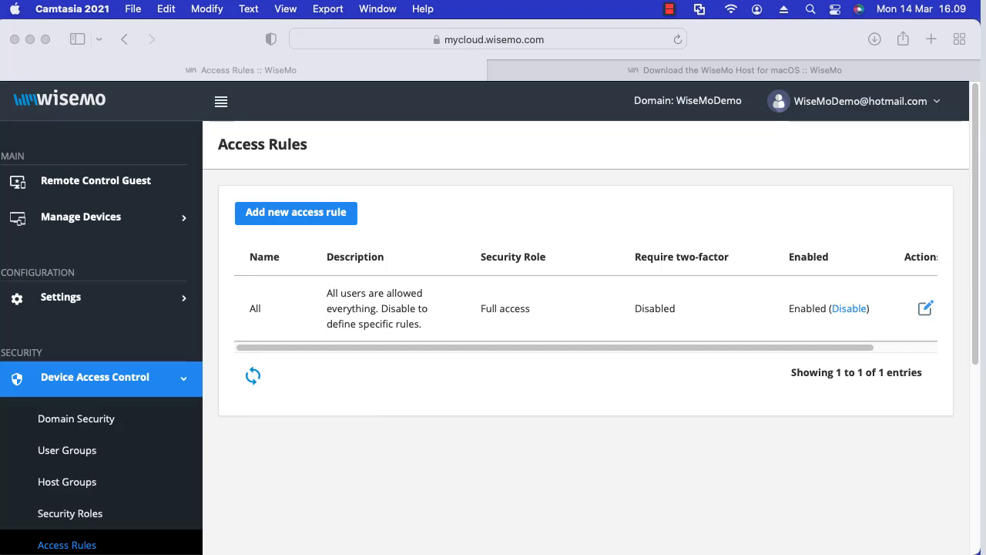
mouse_move(150, 529)
click(186, 528)
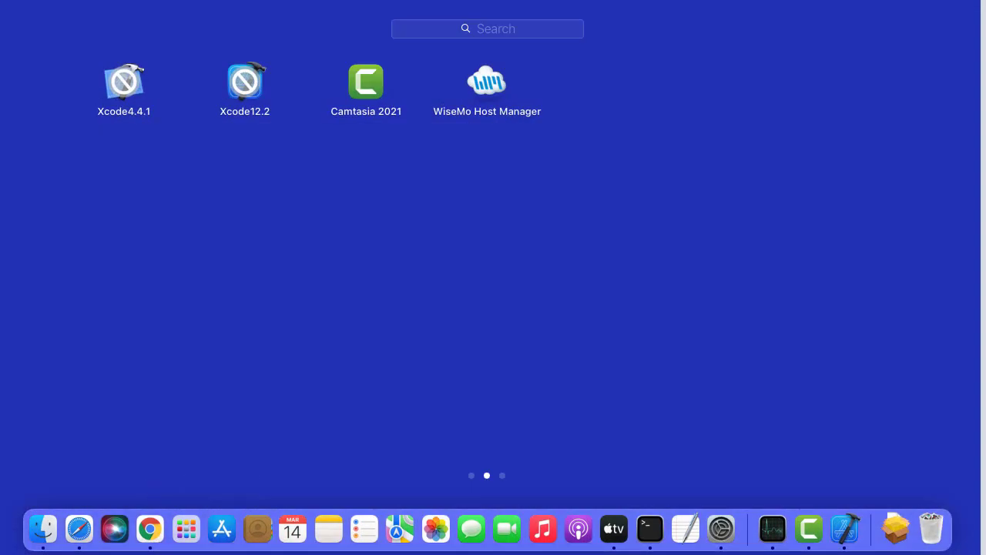
click(487, 81)
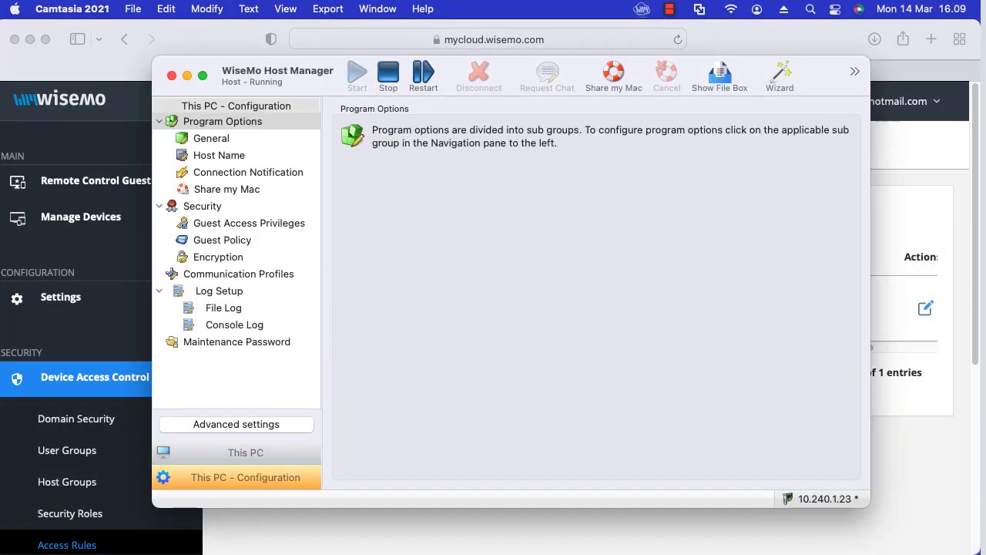
- Examine the Host's General options and its Host Name settings
click(211, 139)
mouse_move(720, 530)
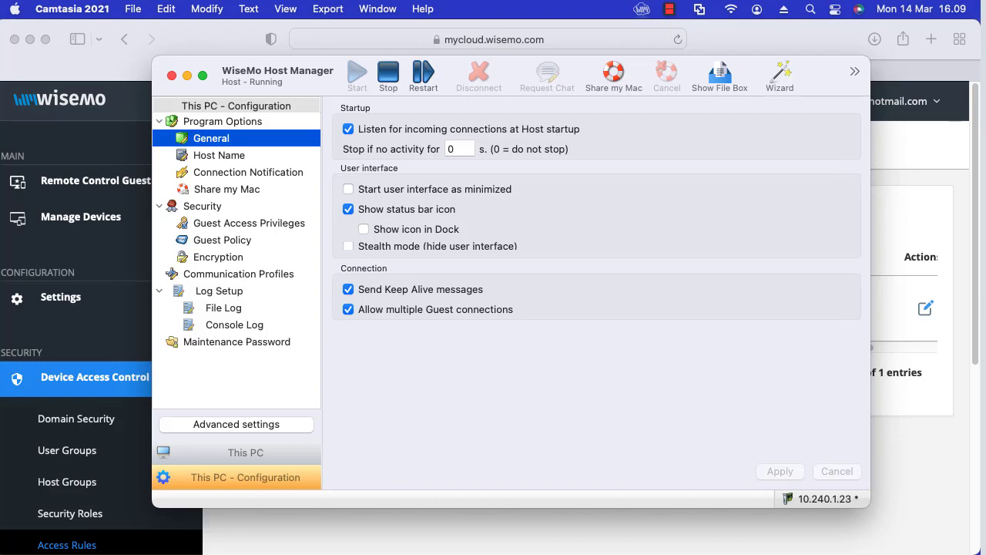
click(219, 155)
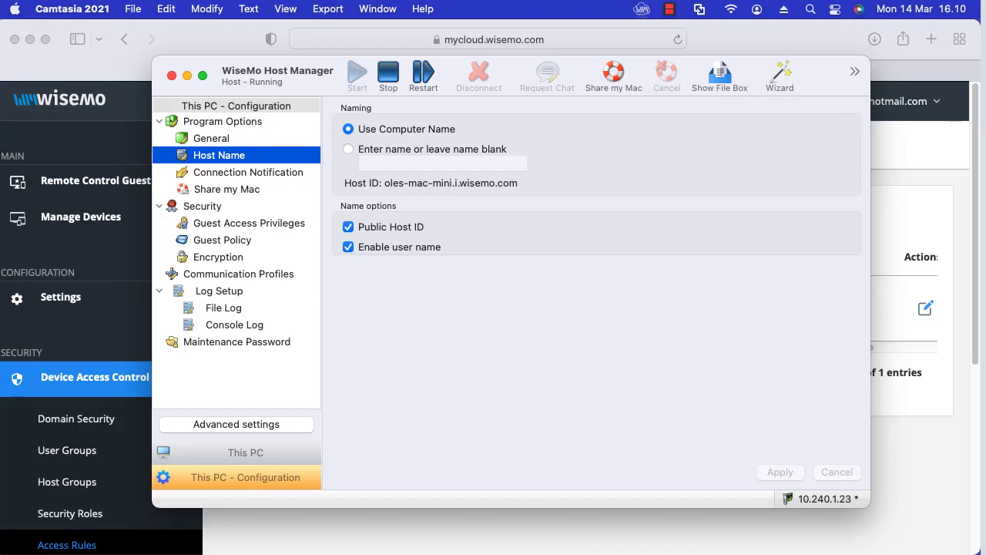
- Choose System Security Management as the guest access authentication method, with Two-factor Authentication (totp)
click(249, 224)
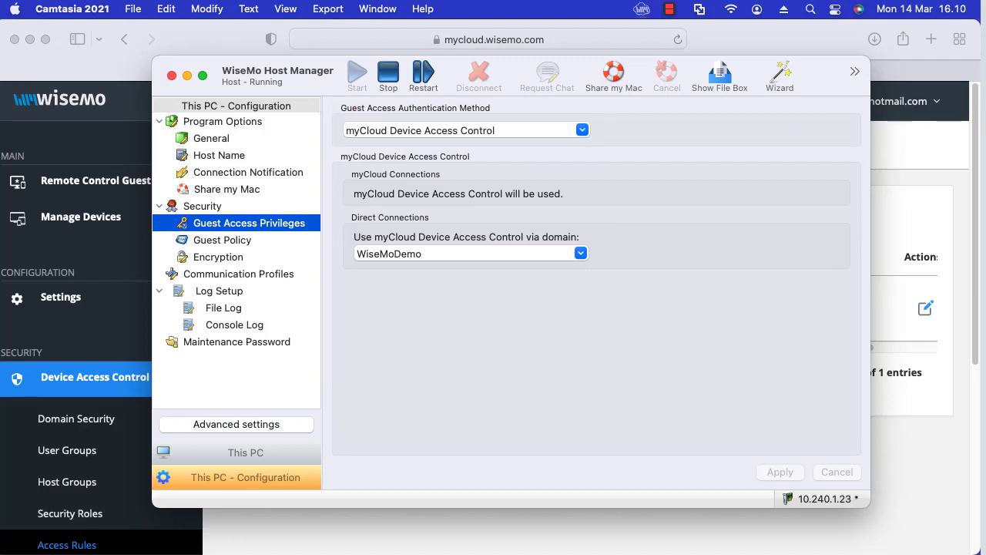
click(582, 130)
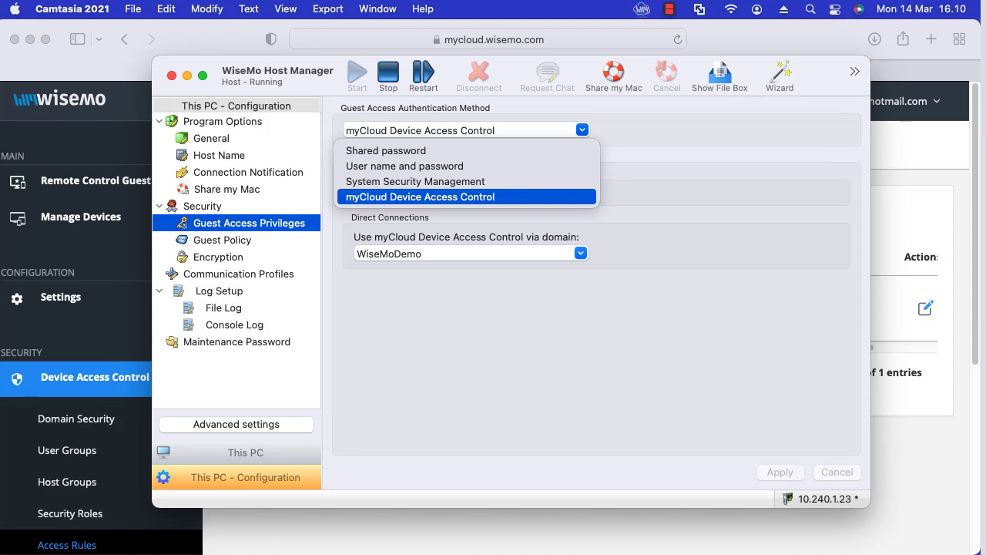
click(432, 182)
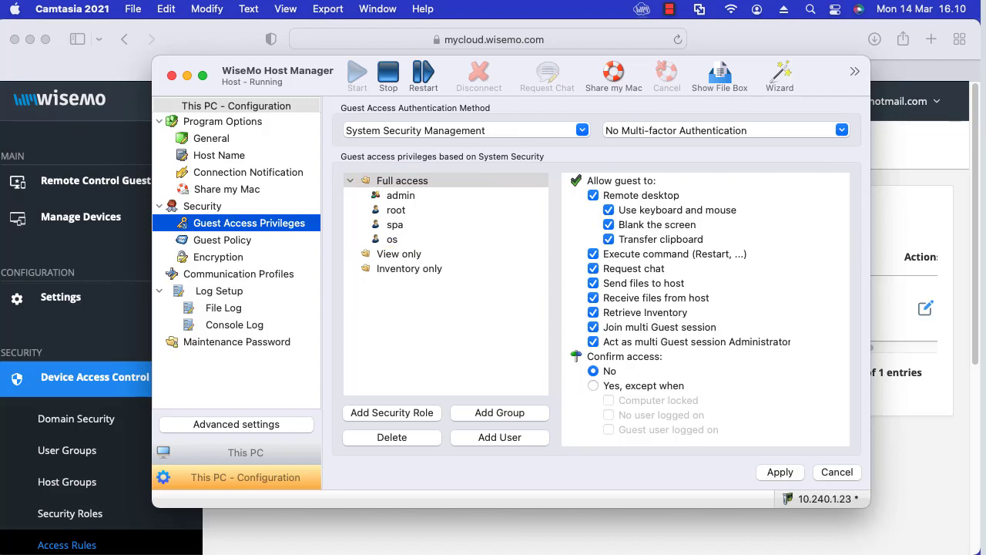
click(842, 130)
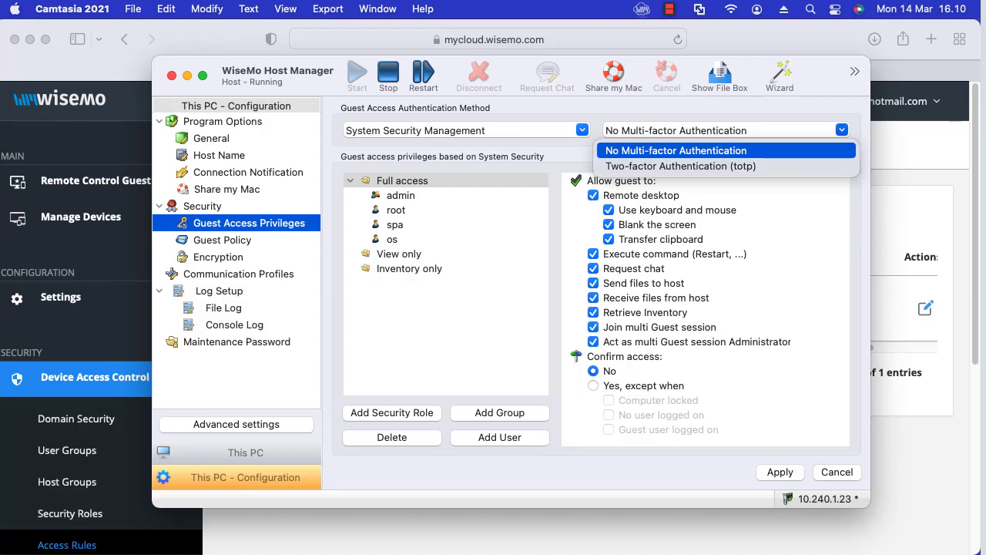
click(681, 167)
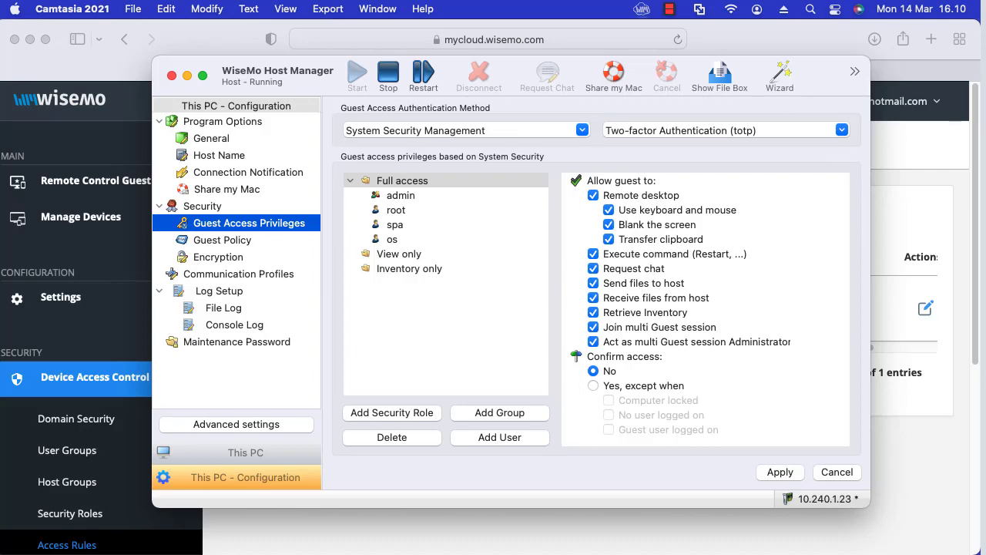
- Examine the File Log events, the Console Log events, and the Maintenance Password options
click(218, 291)
click(223, 308)
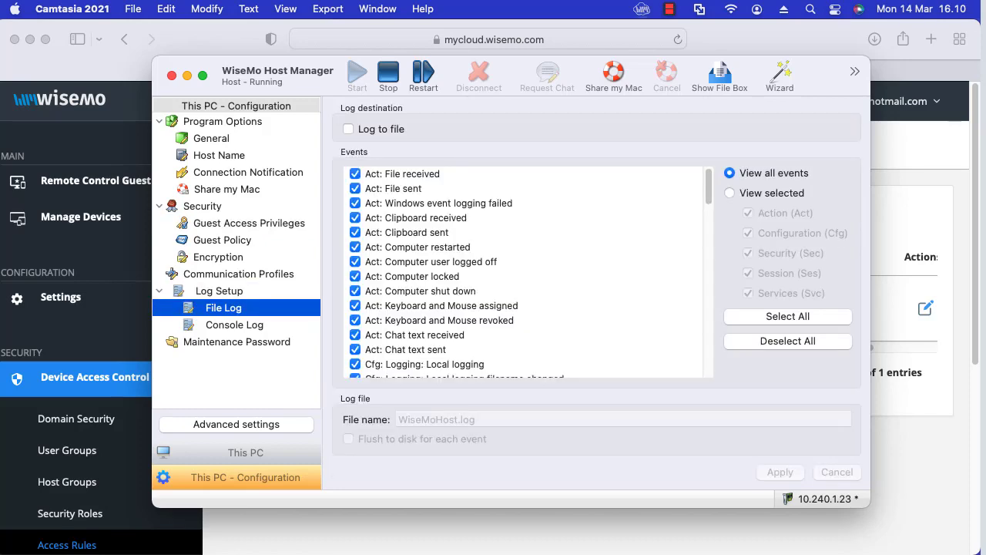
scroll(524, 272, down, 15)
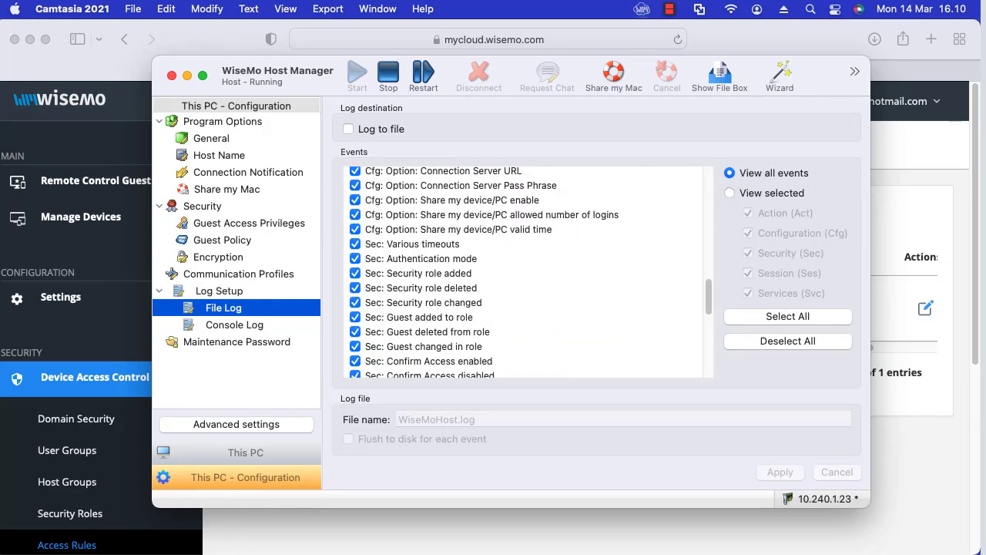
scroll(524, 271, down, 10)
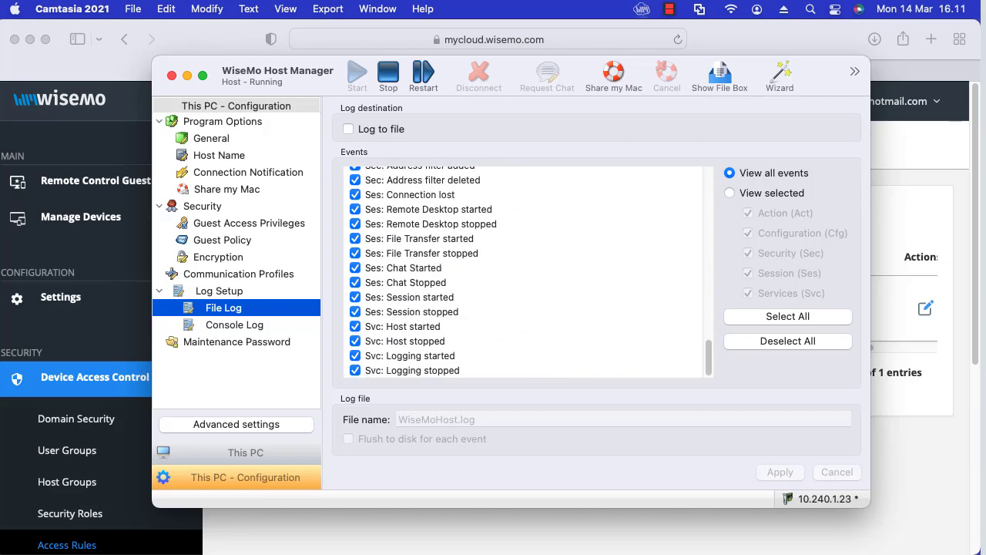
click(234, 325)
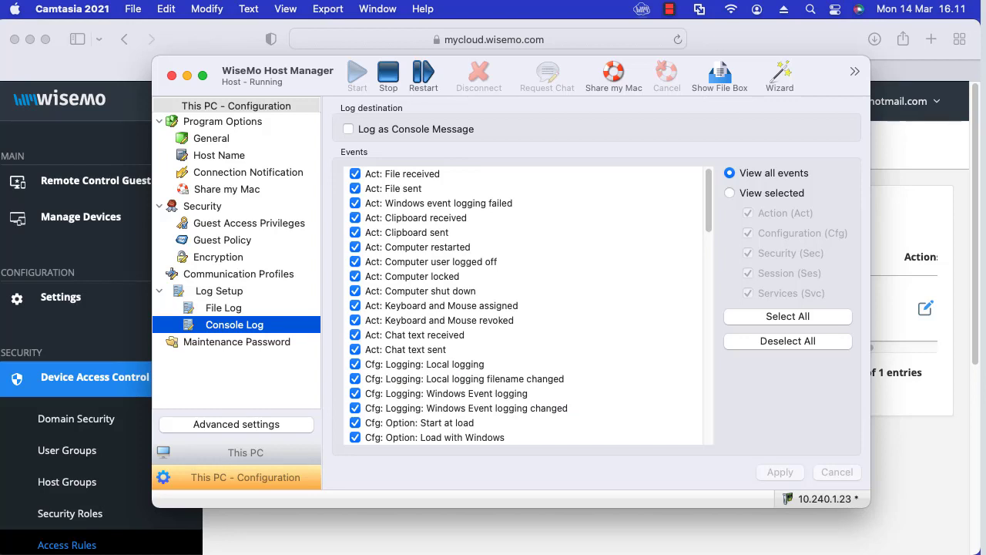
click(237, 342)
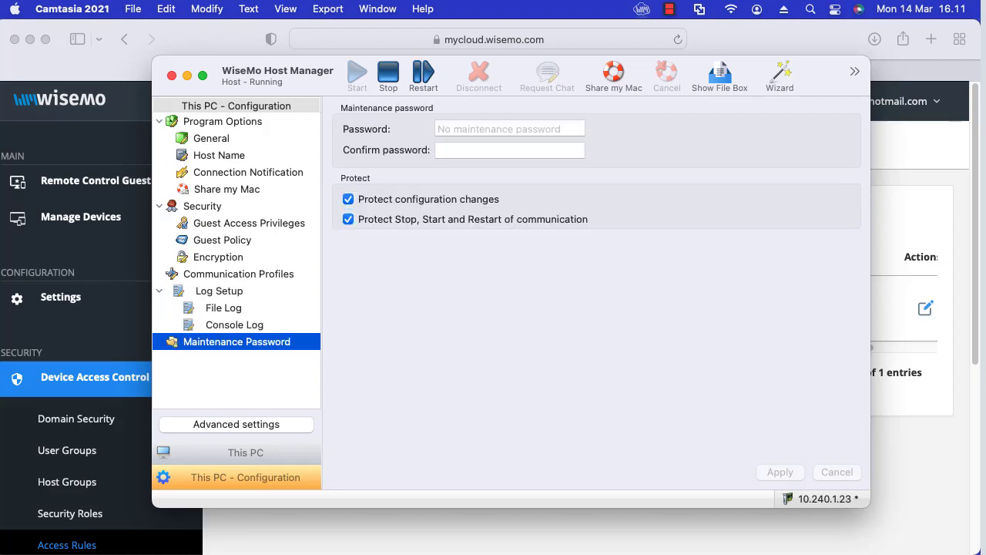